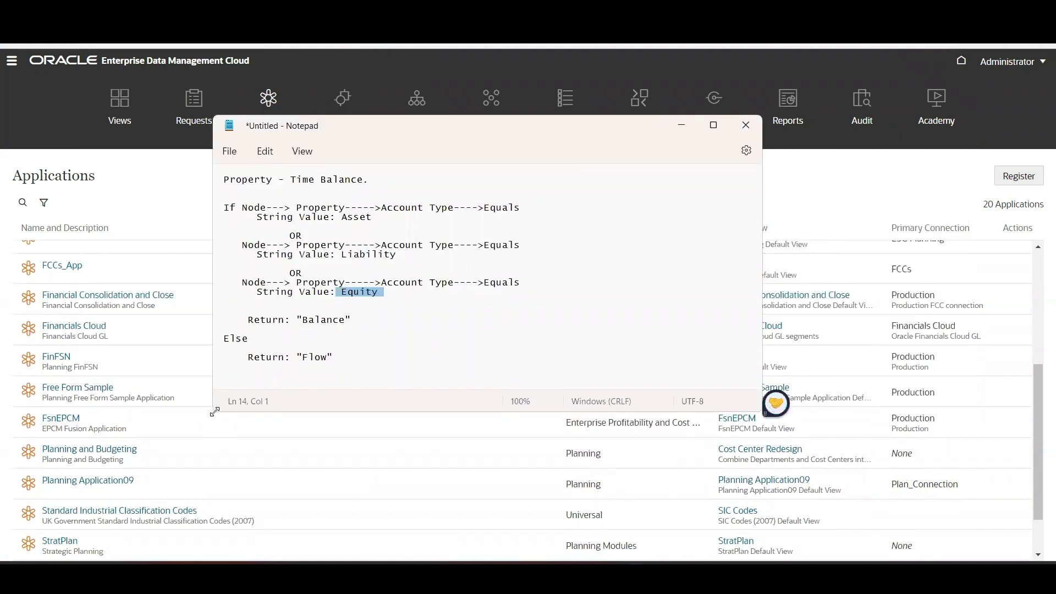
- Review the Time Balance logic in the Notepad notes, from the Account Type conditions to the Balance and Flow return values
drag(215, 412, 185, 474)
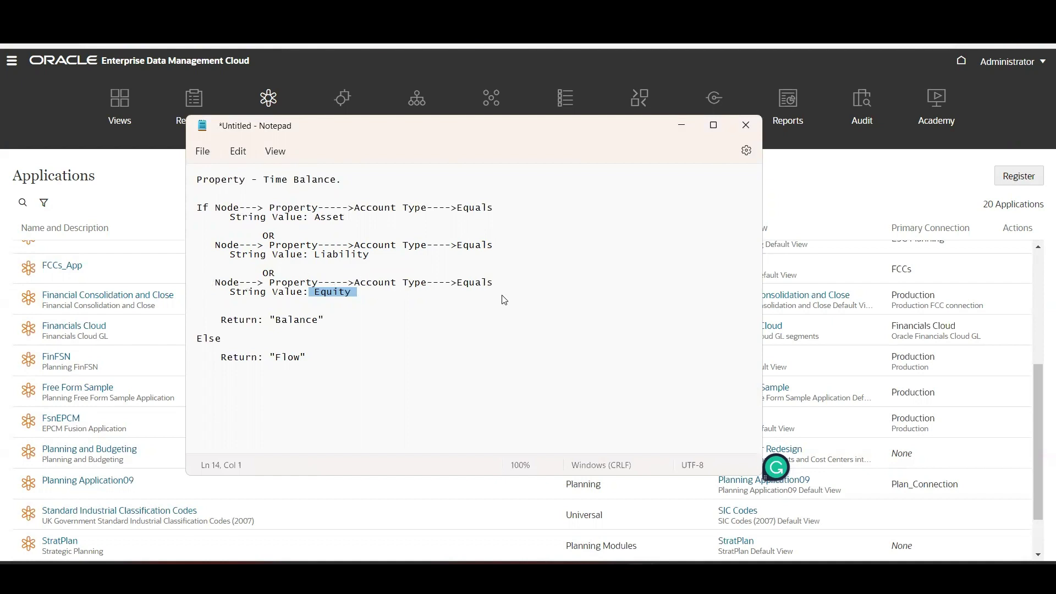
click(375, 298)
drag(262, 180, 348, 185)
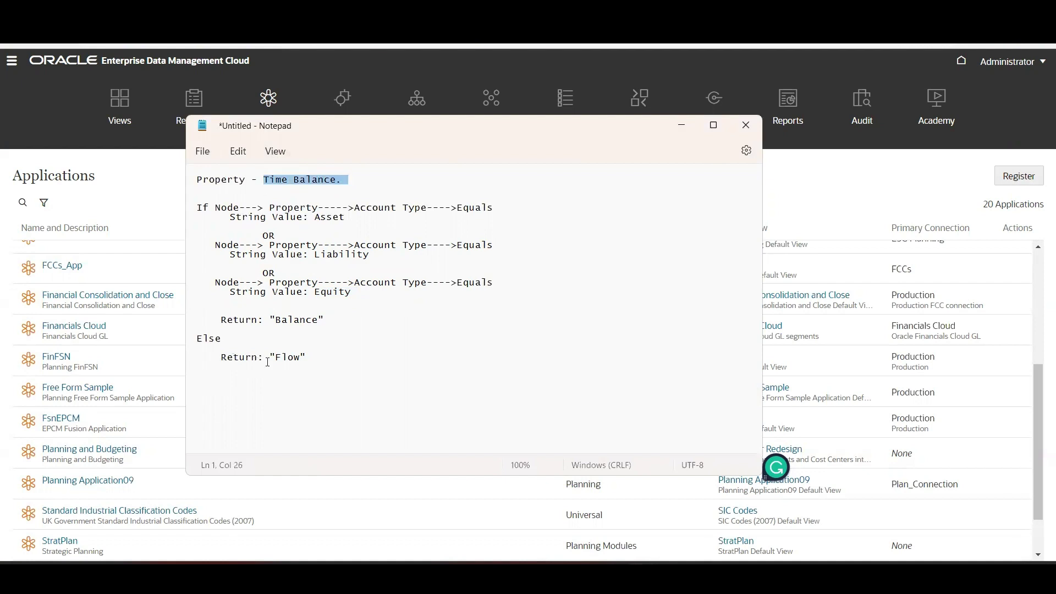
drag(316, 218, 343, 217)
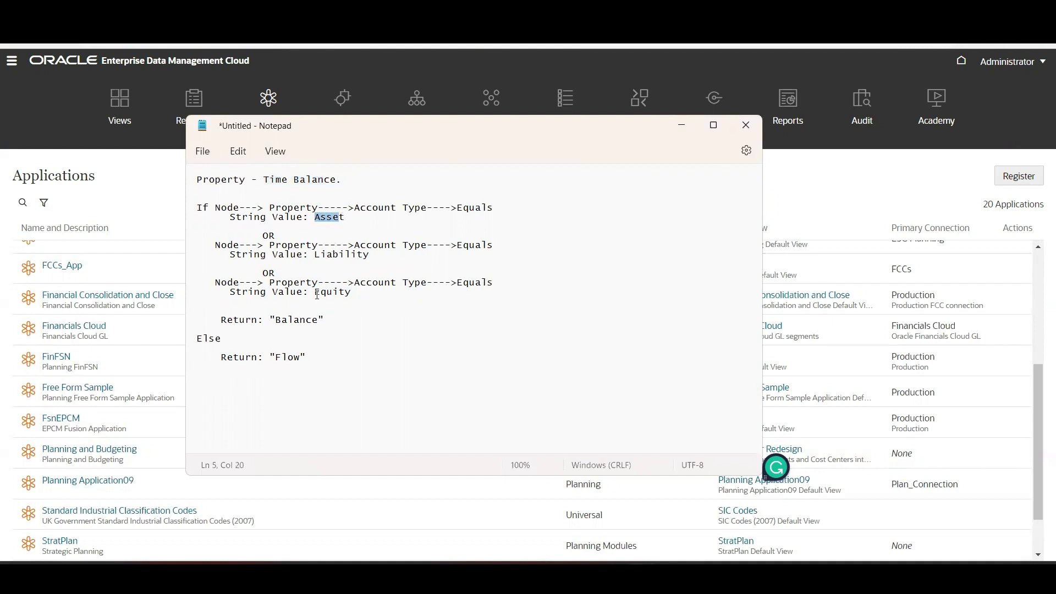
drag(317, 293, 351, 292)
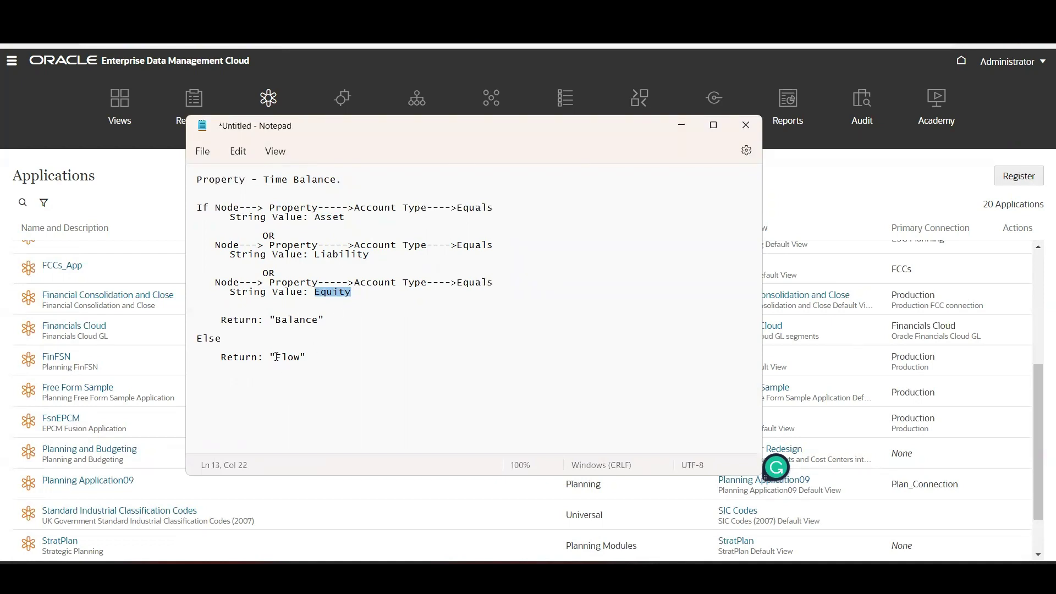
drag(275, 357, 303, 357)
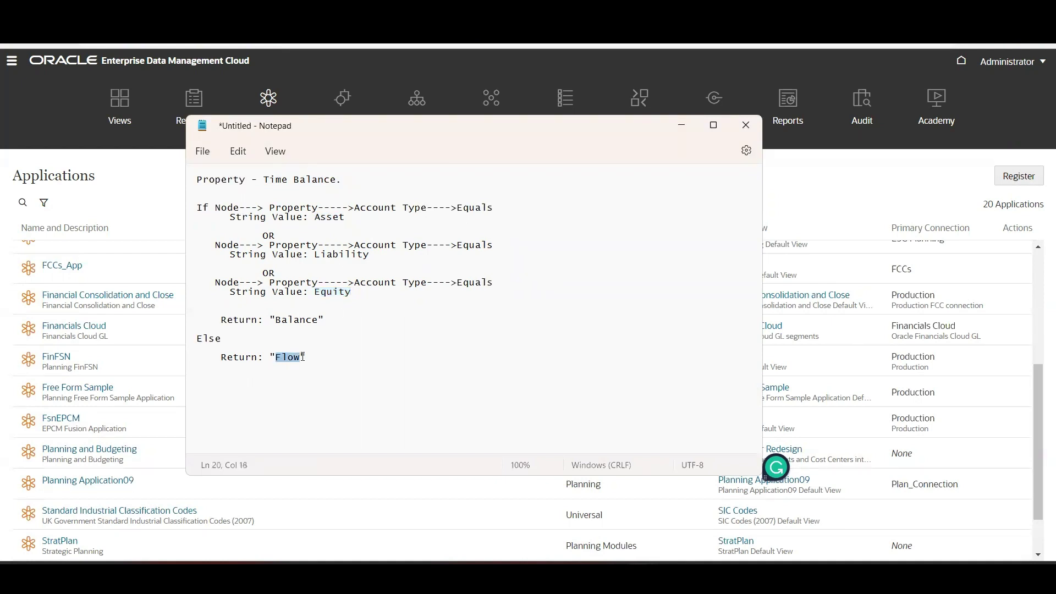
click(449, 377)
click(681, 126)
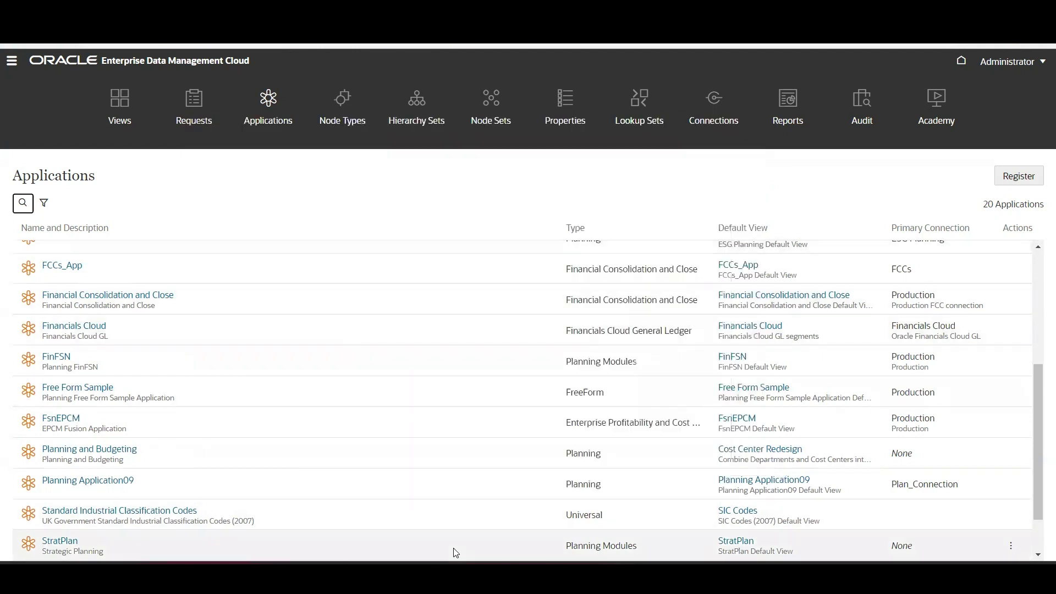
key(alt+Tab)
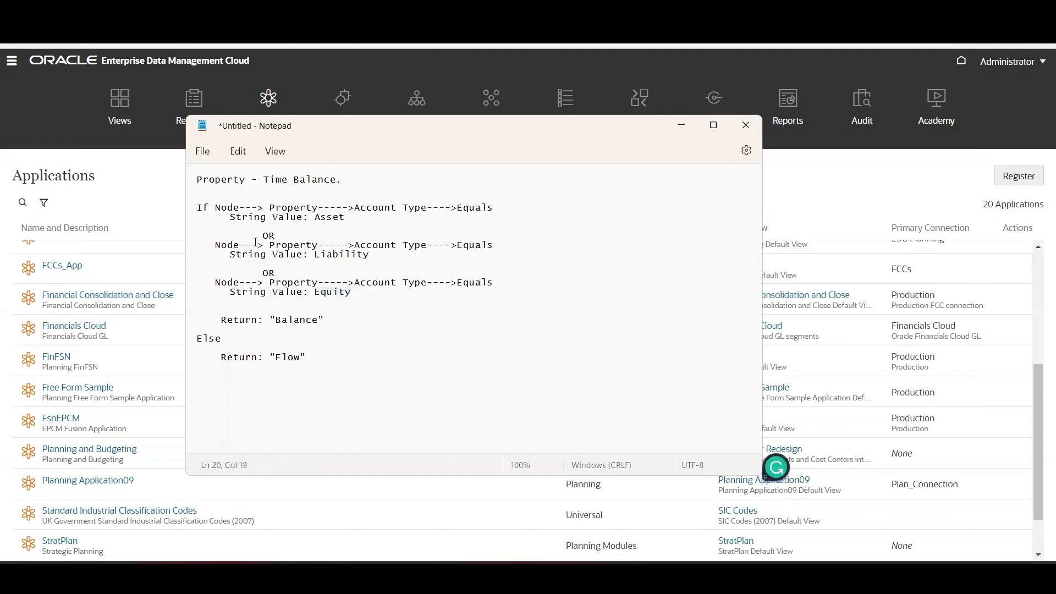
click(681, 126)
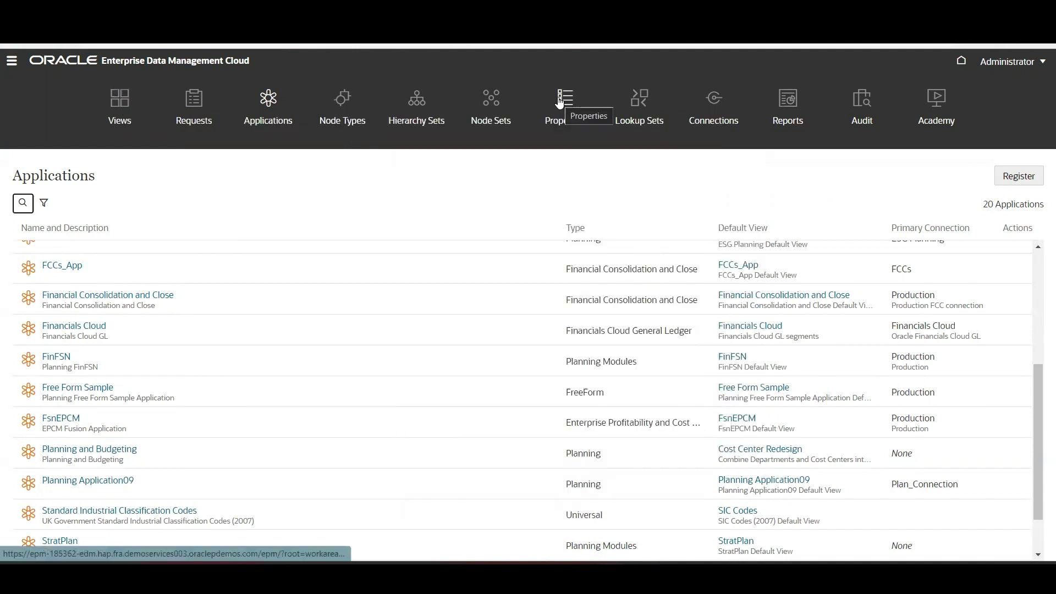
- Search the properties for "time" and open the PLN.Time Balance property
click(558, 122)
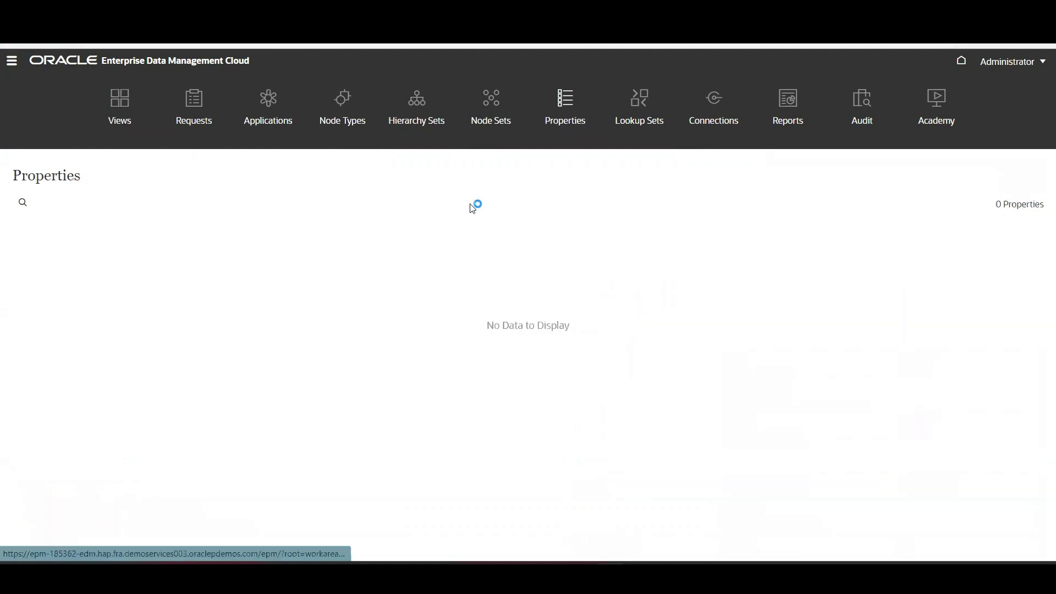
scroll(291, 434, down, 3)
scroll(303, 430, down, 10)
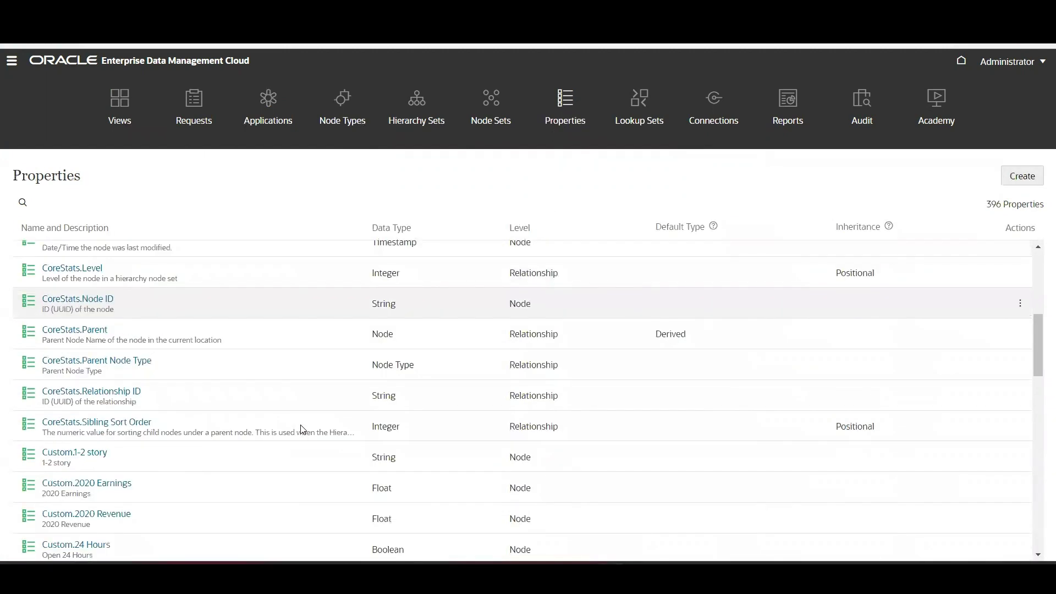
scroll(303, 430, up, 10)
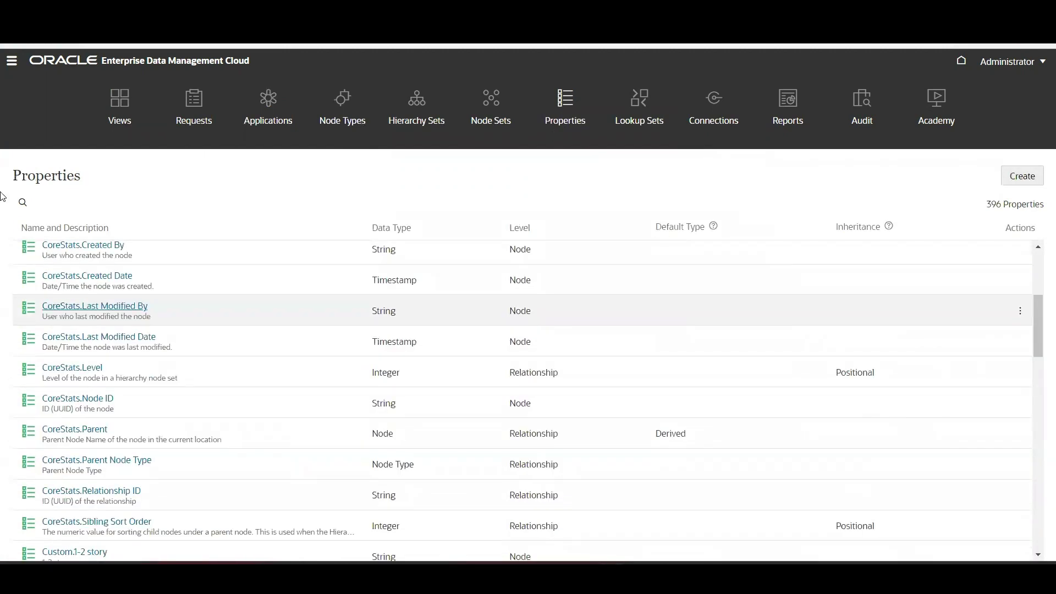
click(23, 203)
text(time)
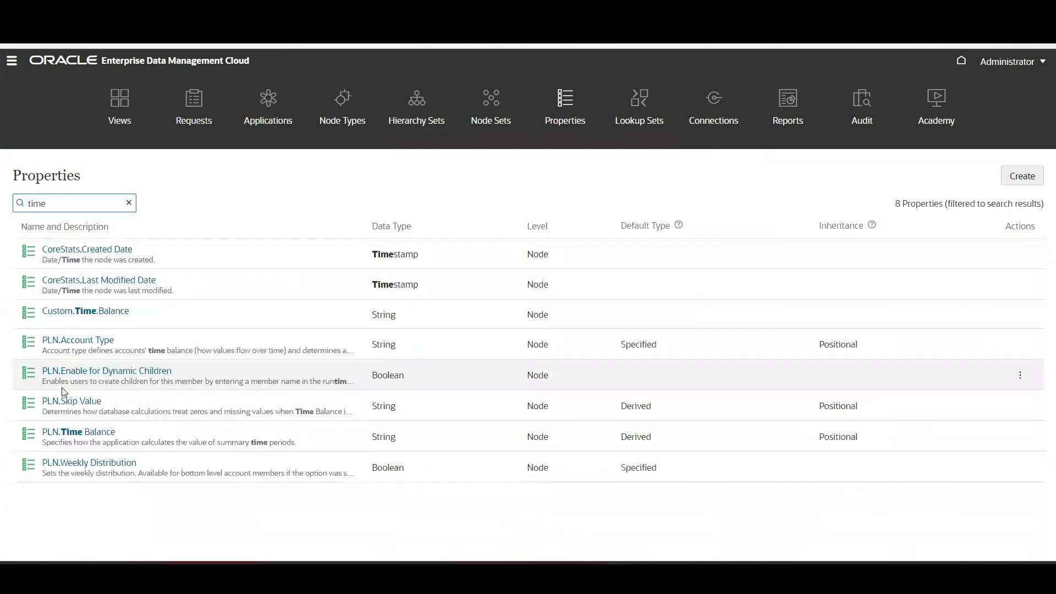
click(73, 433)
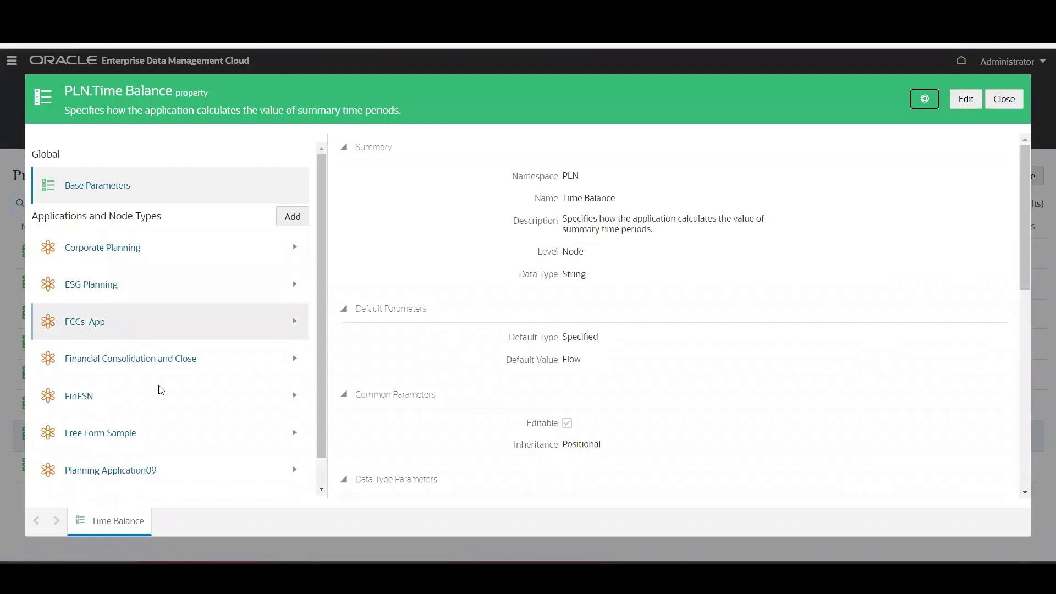
- Select Planning Application09 in the PLN.Time Balance property and expand its node types, leaving the application-level parameters unedited
scroll(187, 377, down, 1)
click(173, 447)
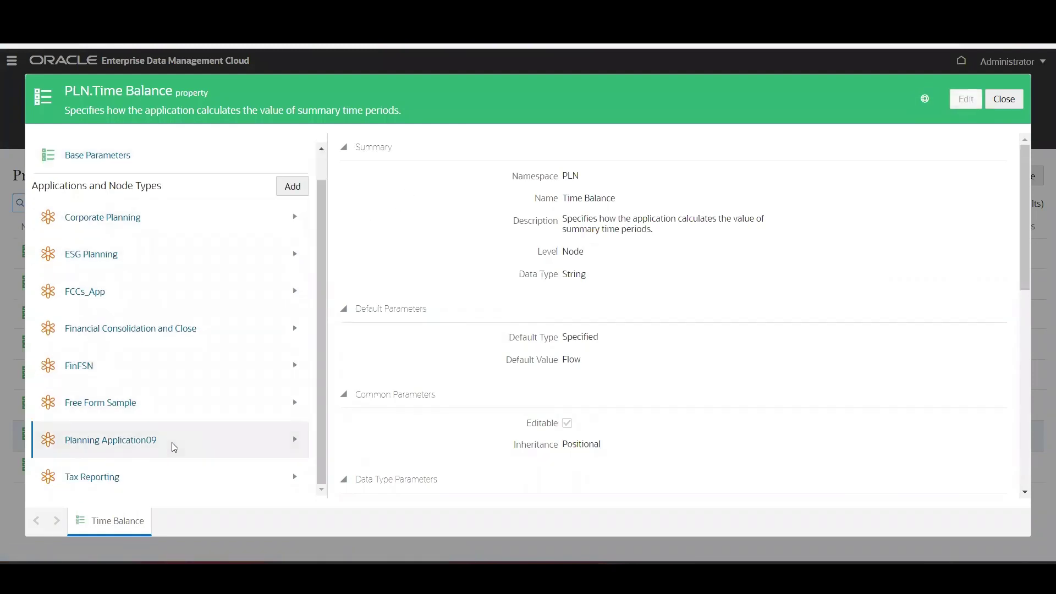
click(295, 440)
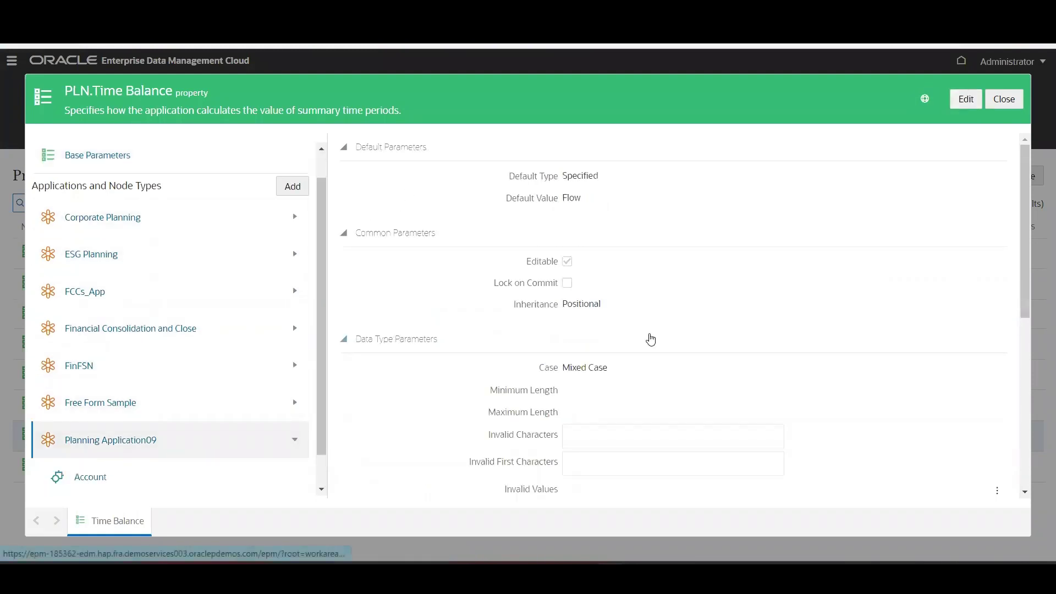
scroll(218, 440, down, 1)
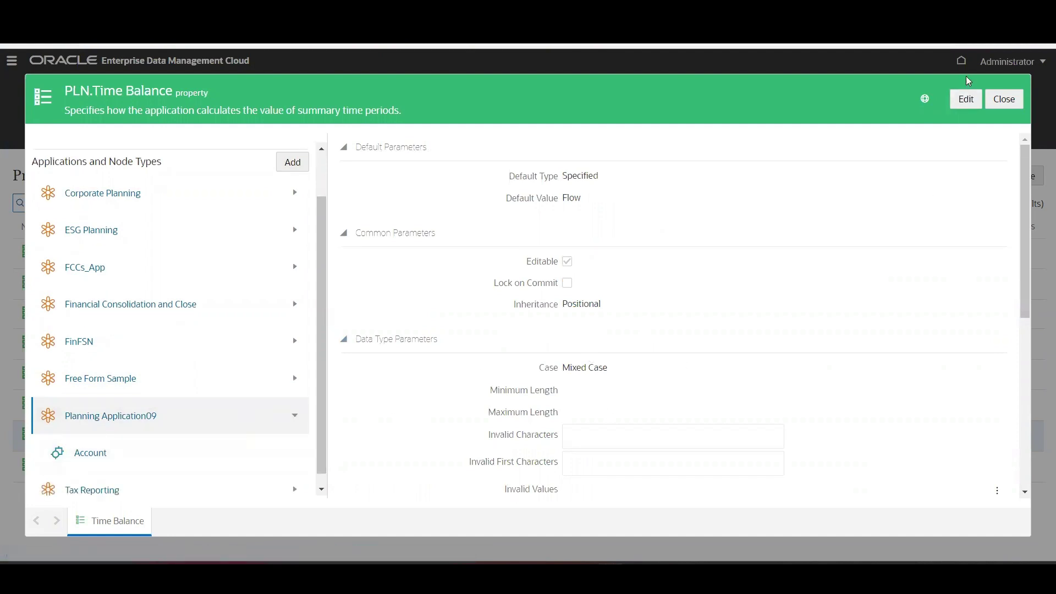
click(966, 100)
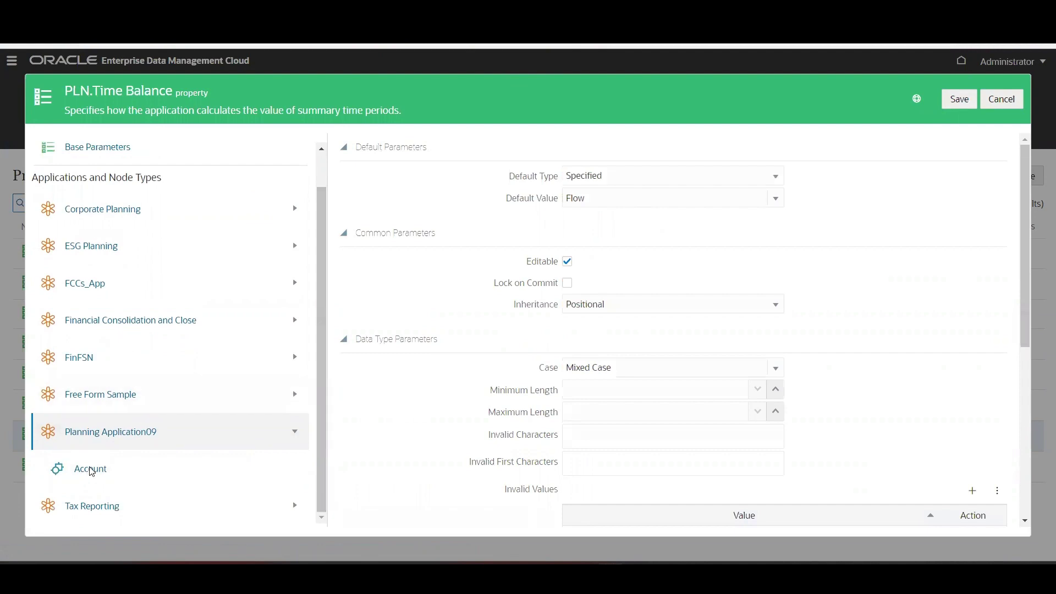
click(1004, 102)
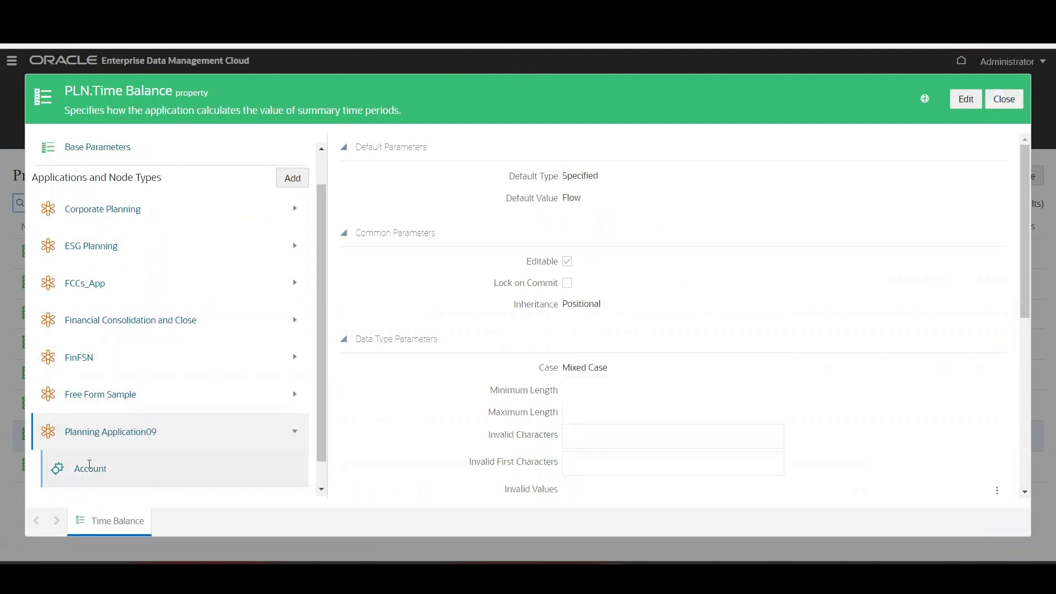
- Edit the Account node type of Planning Application09, set its Default Type to Derived and open the Default Value expression editor
click(55, 467)
click(966, 99)
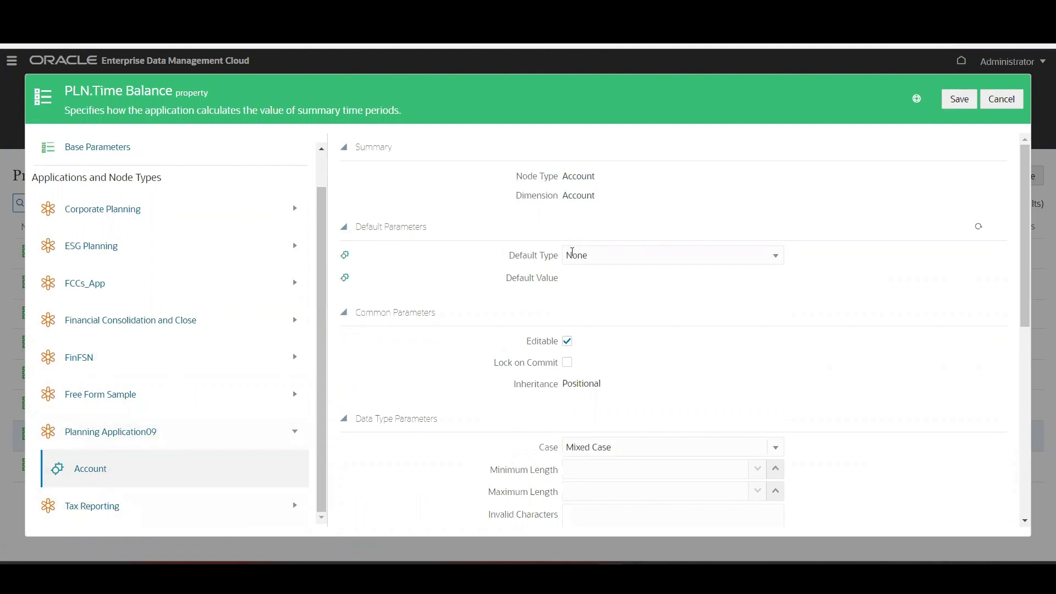
click(598, 260)
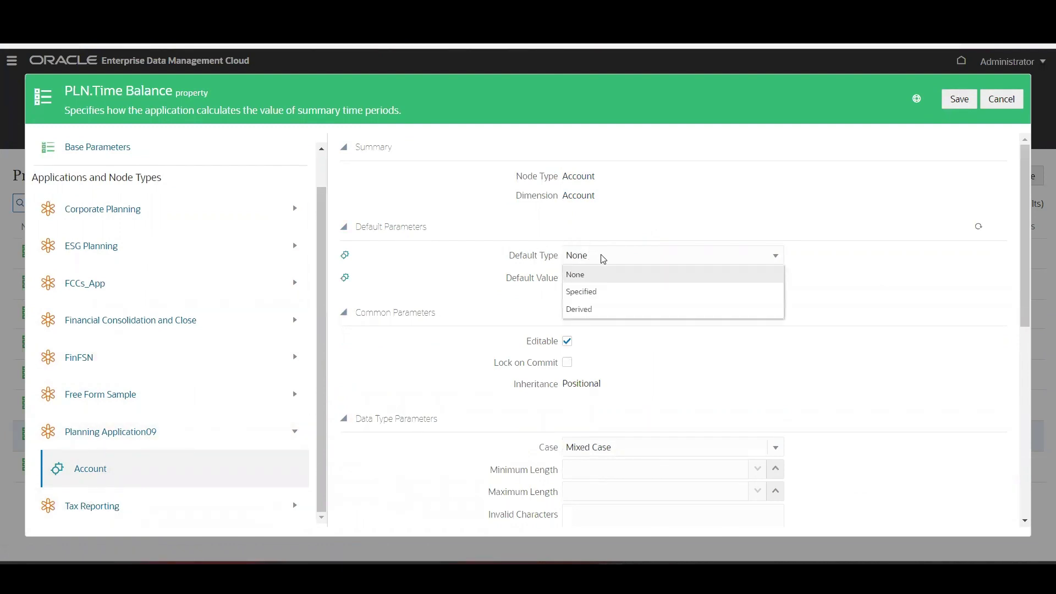
click(589, 309)
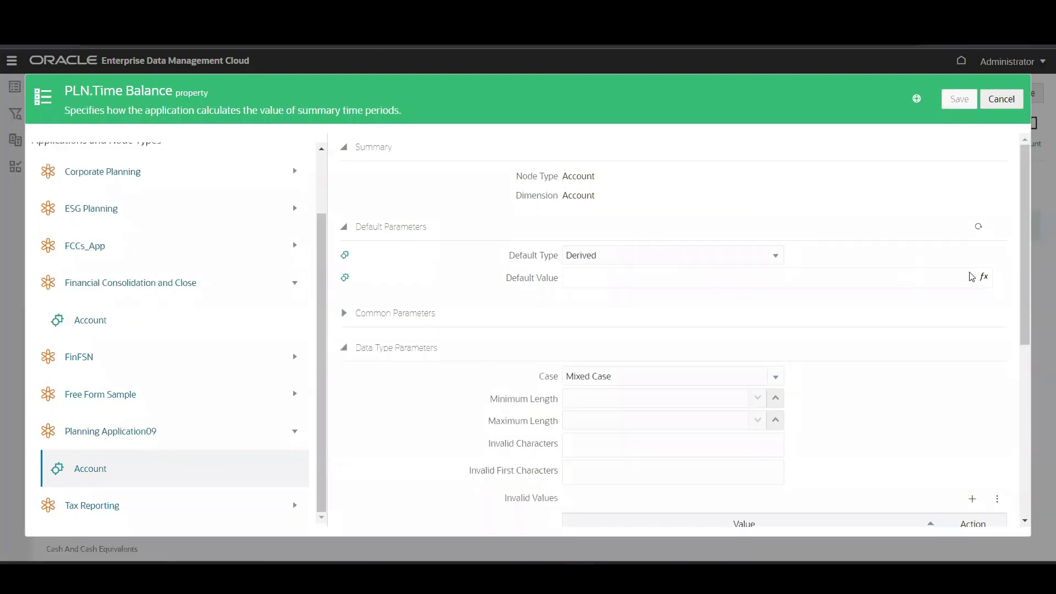
click(986, 281)
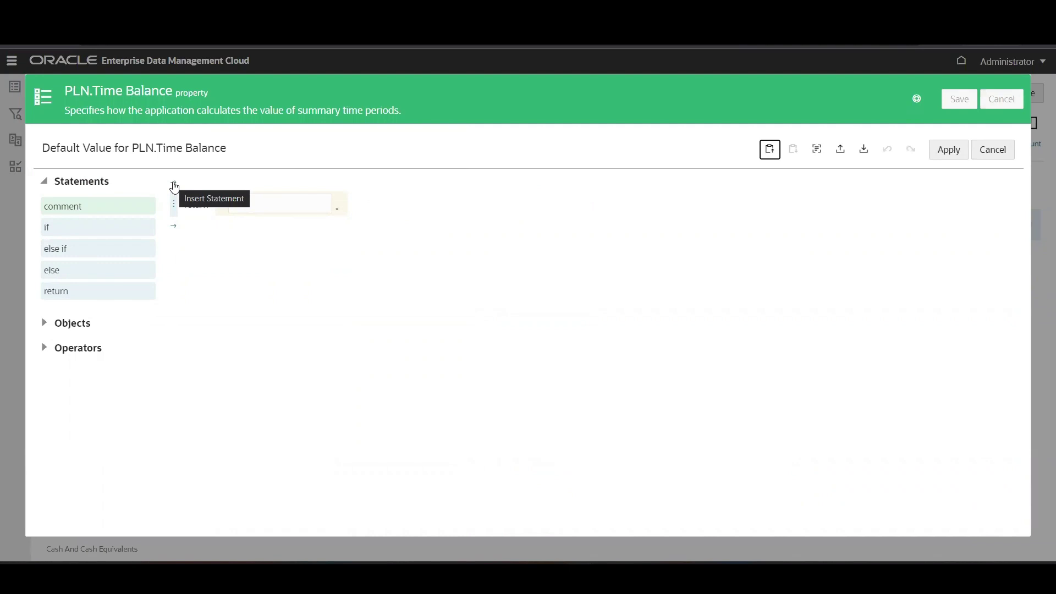
- Replace the default return statement in the expression with an if statement
click(173, 185)
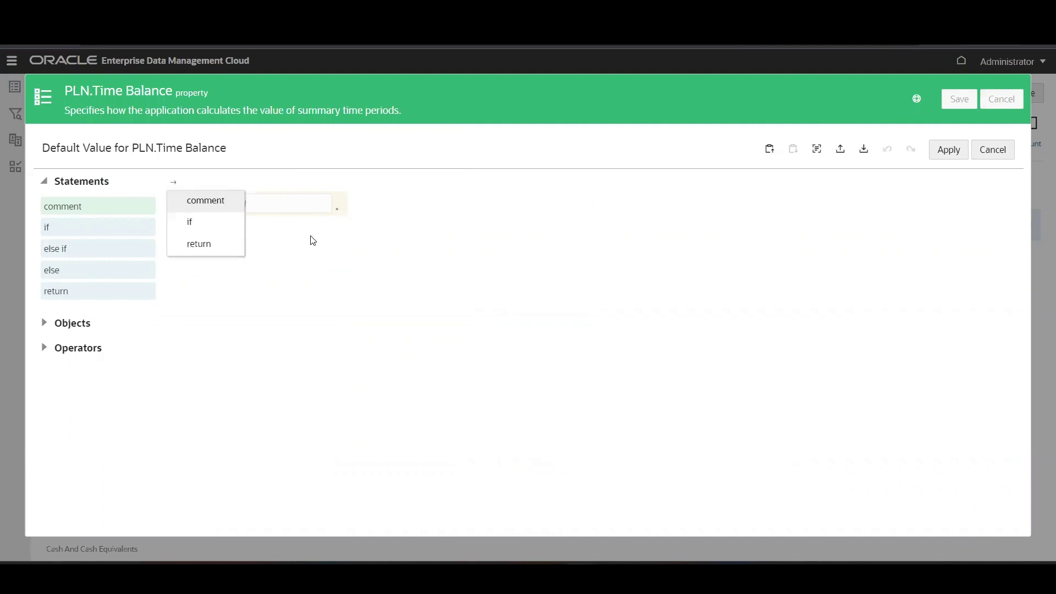
click(174, 206)
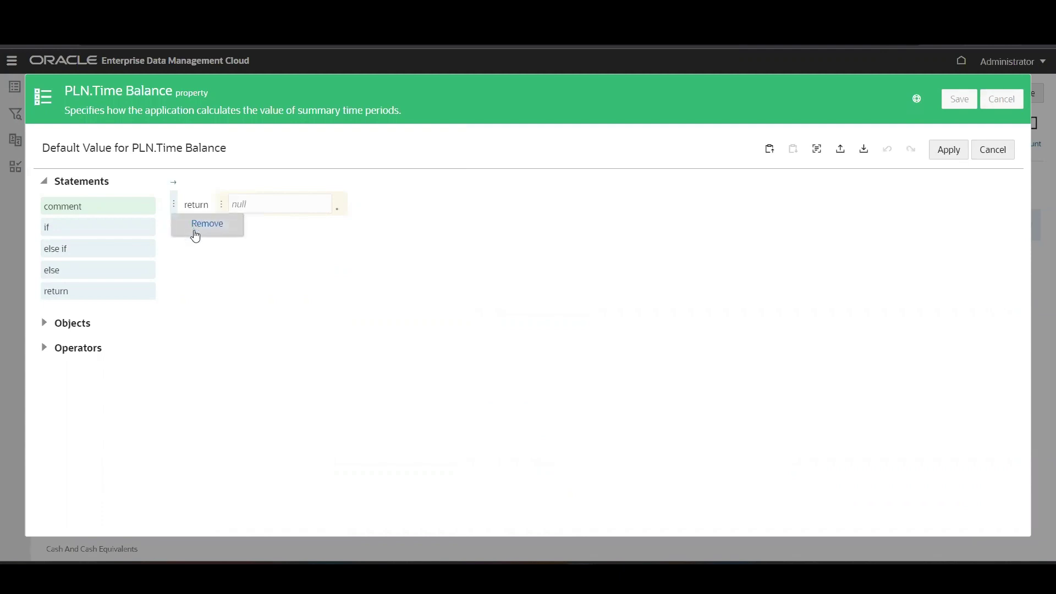
click(195, 233)
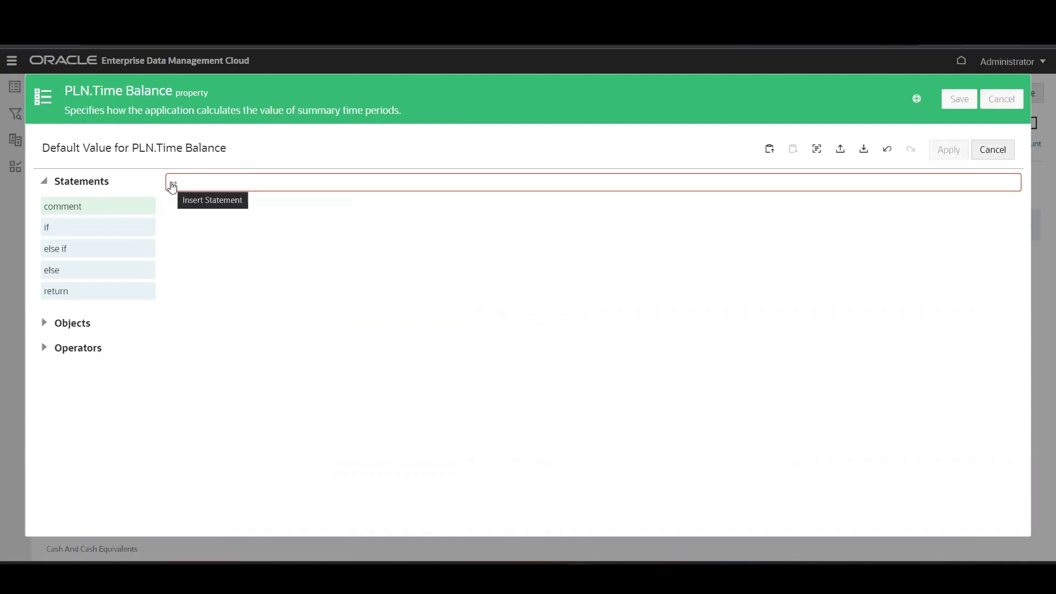
click(172, 186)
click(197, 223)
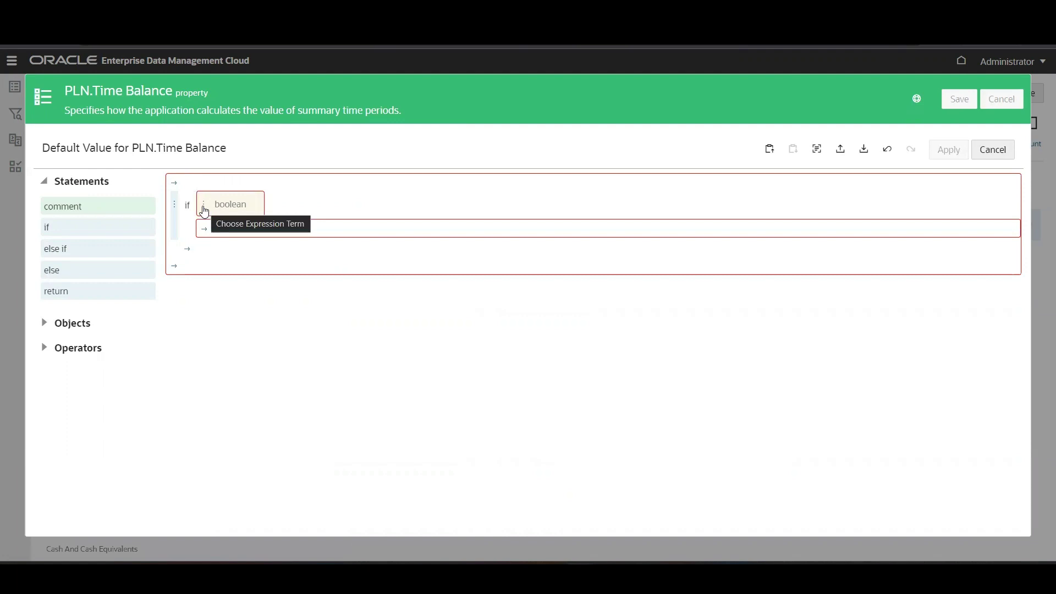
- Expand the if condition with two nested OR operators to provide three boolean terms
click(204, 211)
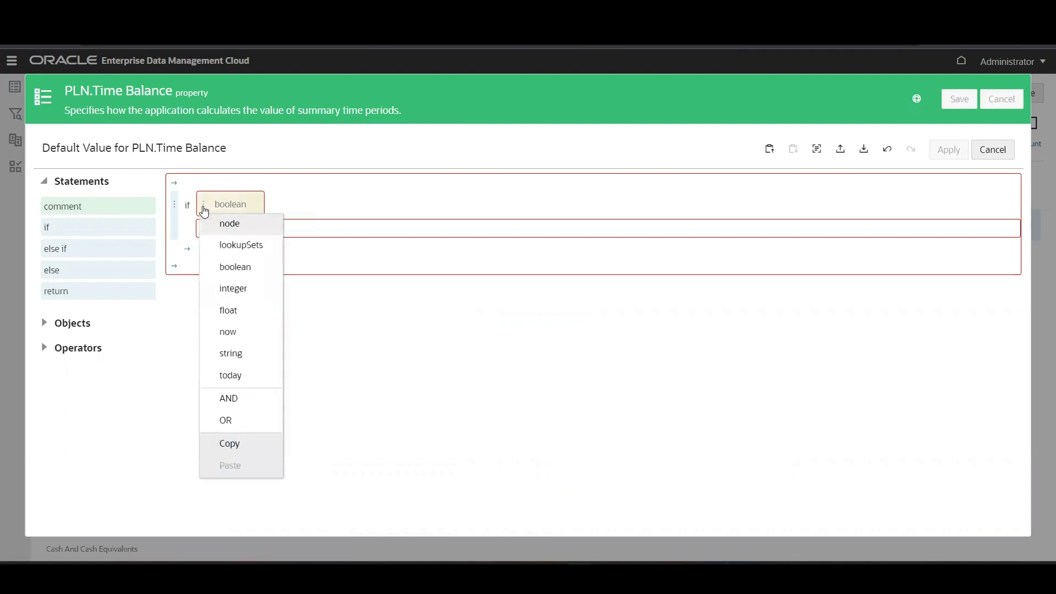
click(235, 422)
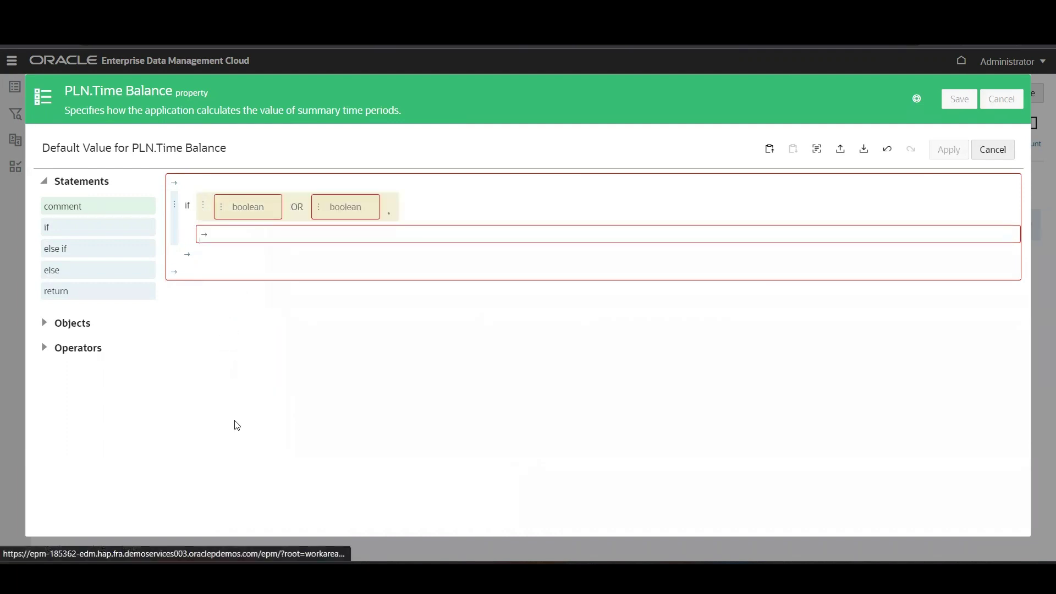
click(220, 207)
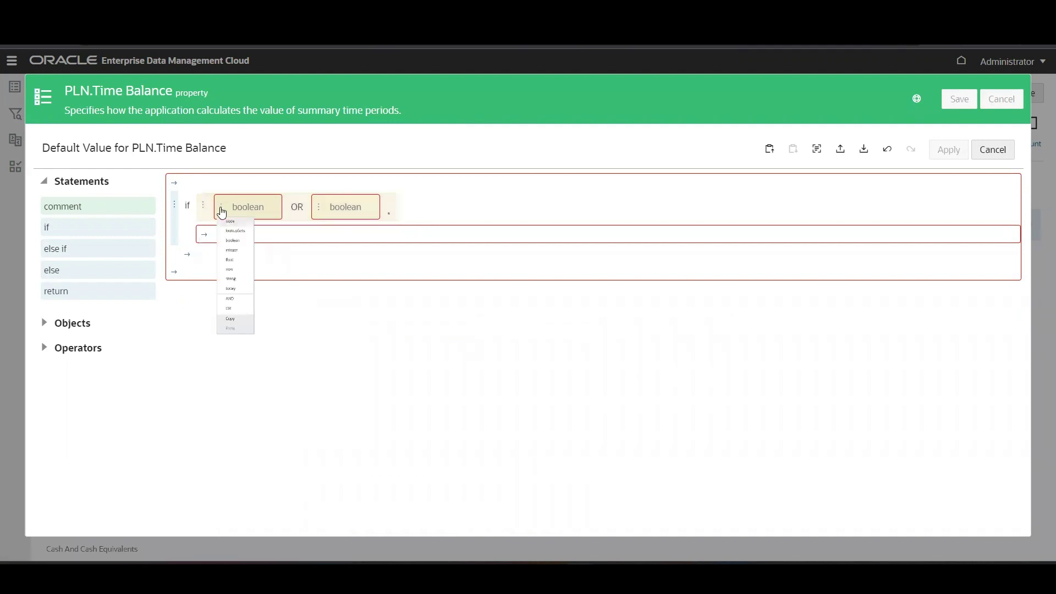
click(258, 428)
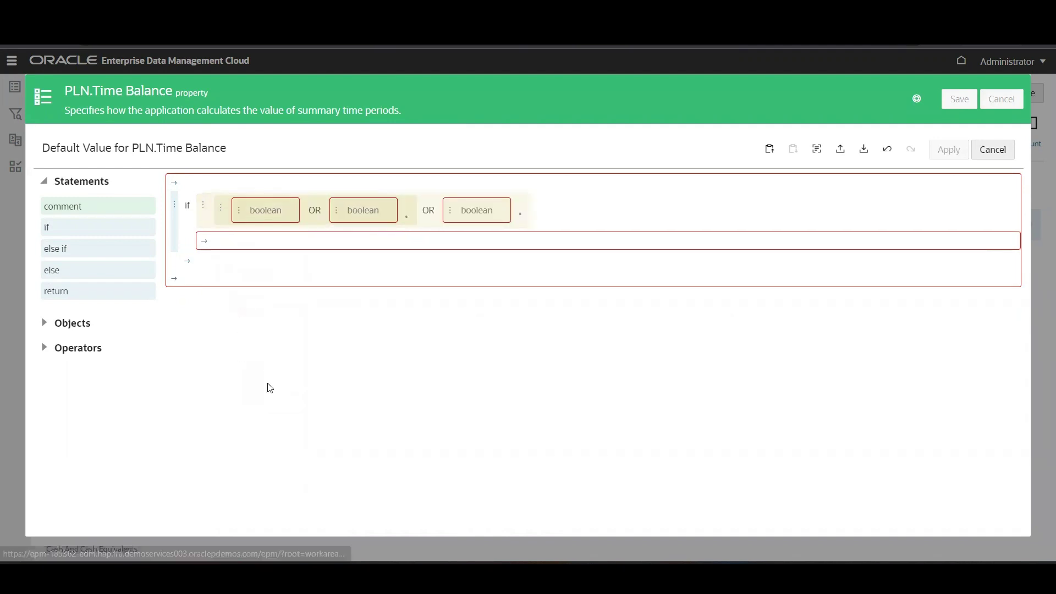
- Define the first boolean term as the node's PLN.Account Type property equals Asset
click(239, 212)
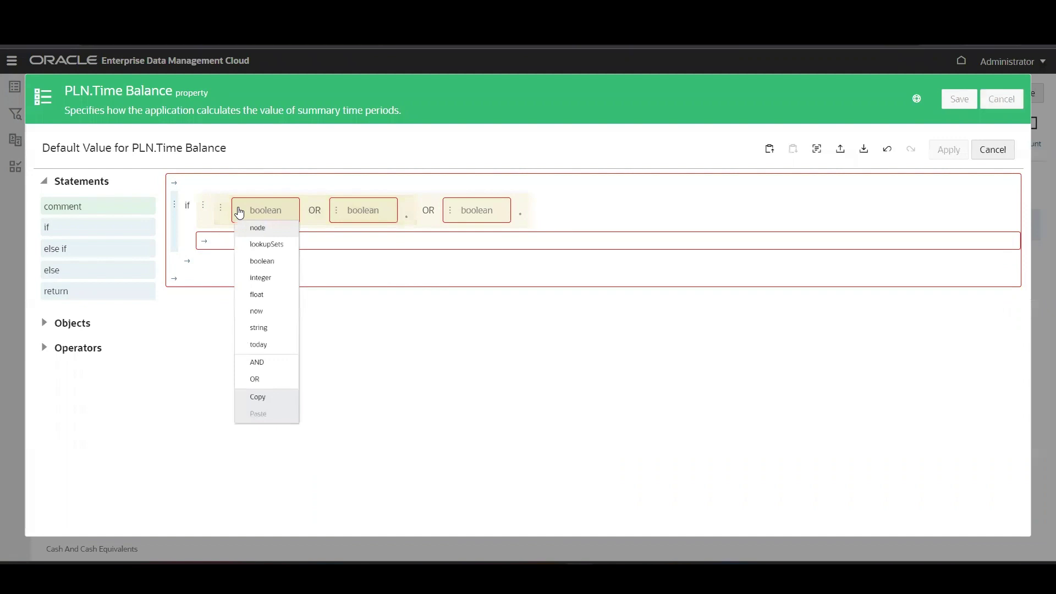
click(259, 231)
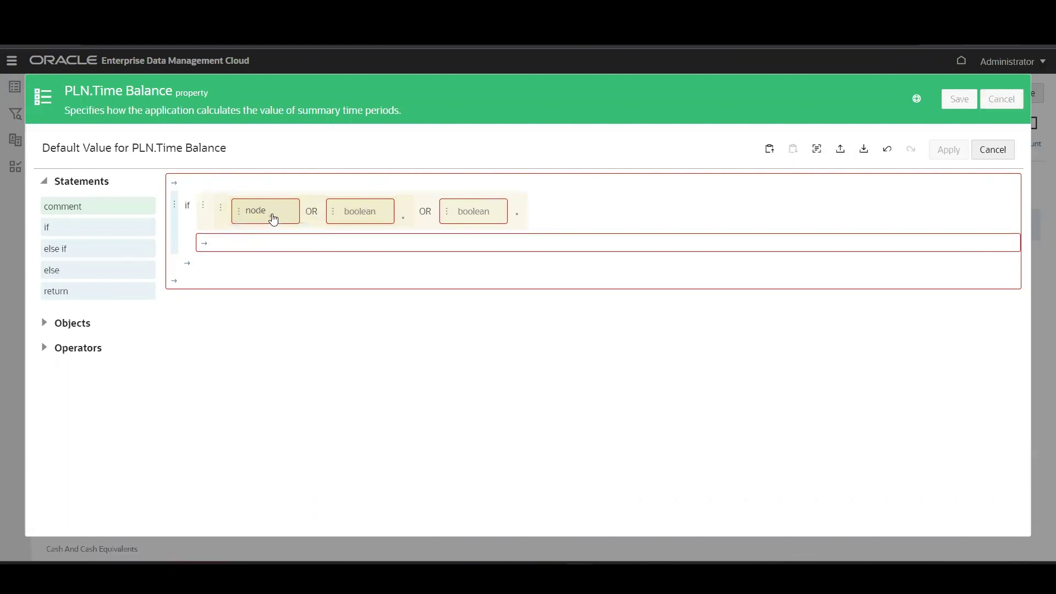
click(273, 219)
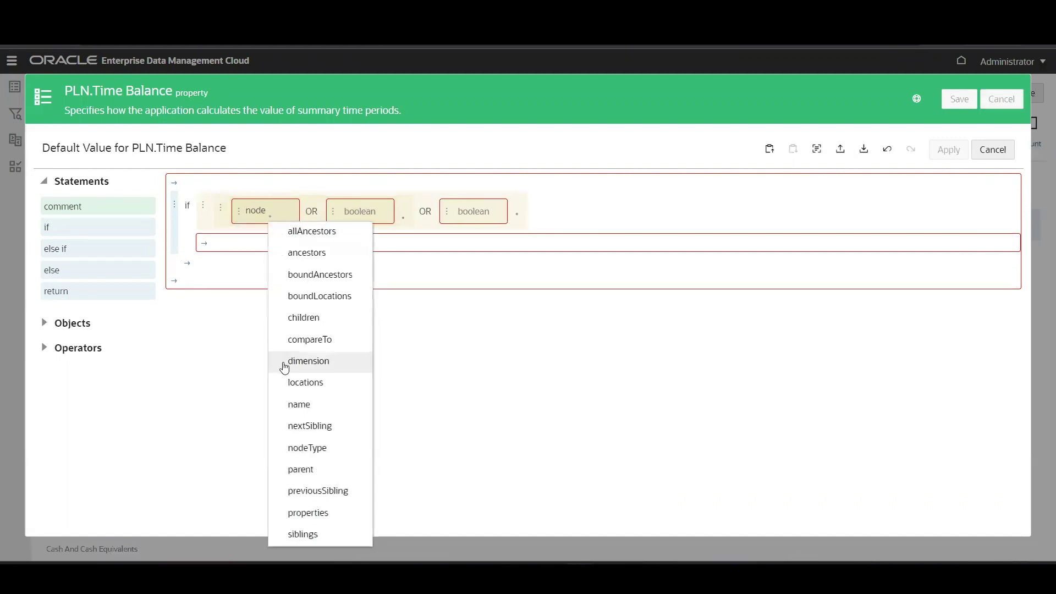
click(305, 512)
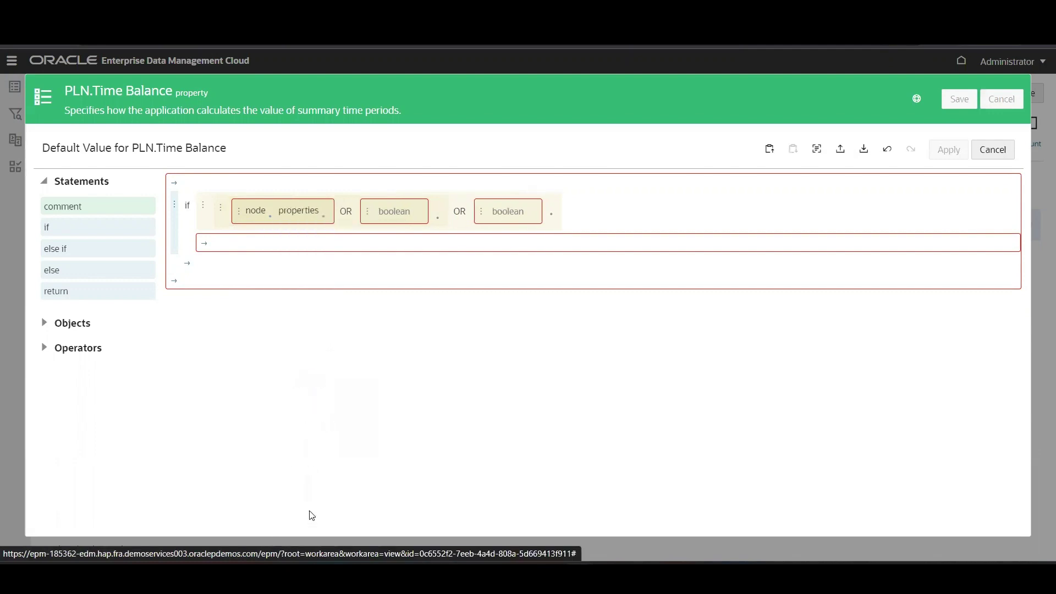
click(323, 217)
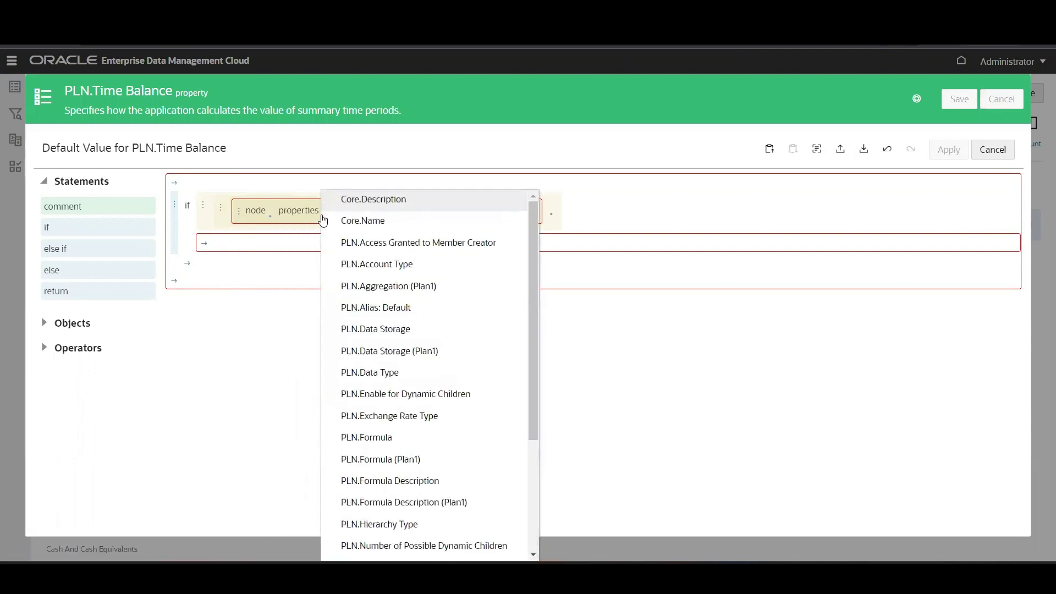
click(401, 264)
click(408, 215)
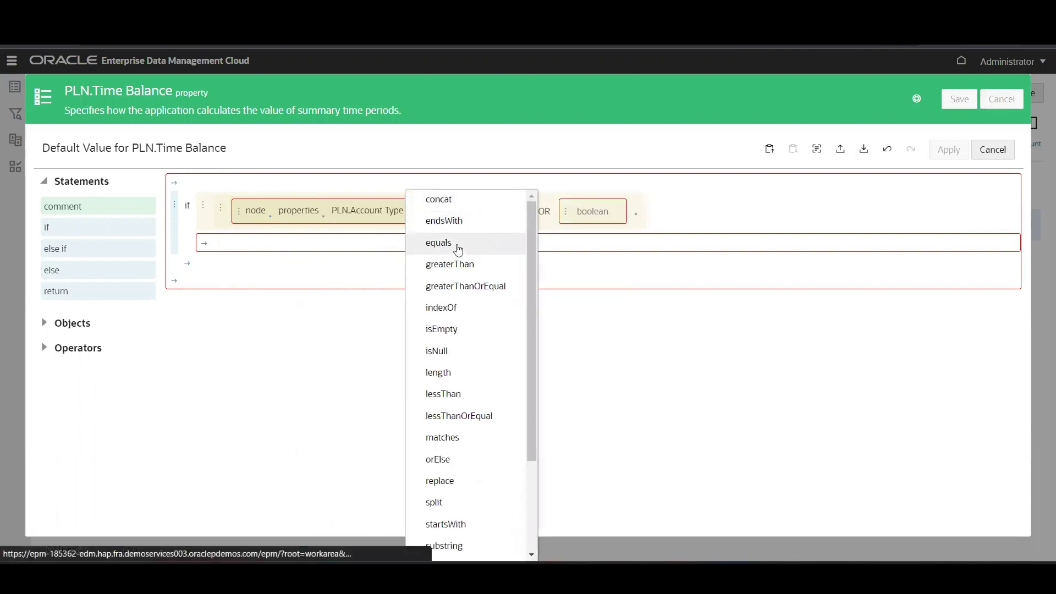
click(458, 247)
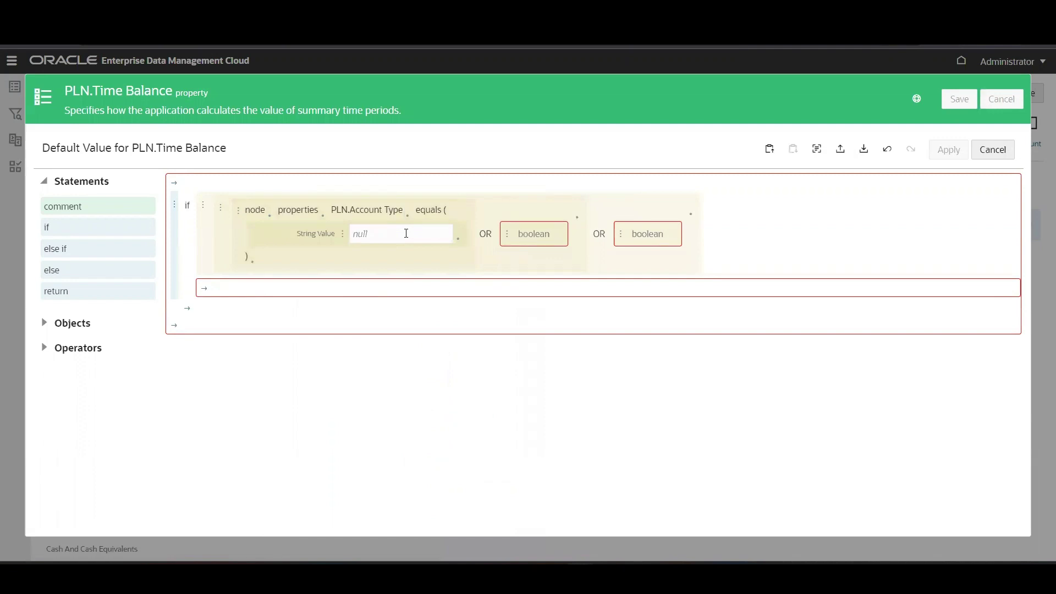
text(Asset)
- Build the second boolean term as an equals comparison on the node's PLN.Account Type property
click(509, 241)
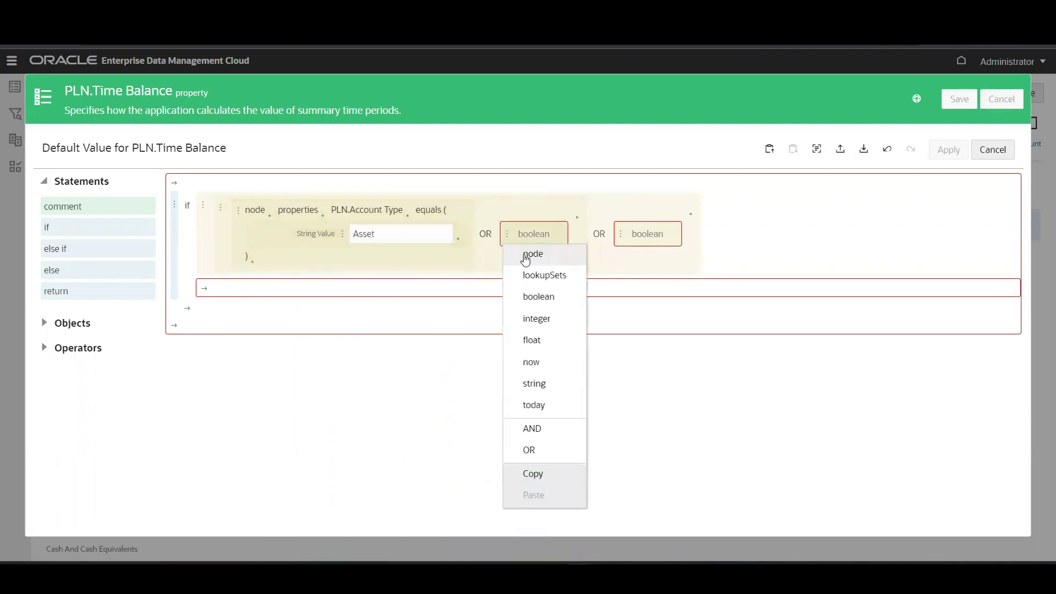
click(525, 254)
click(539, 244)
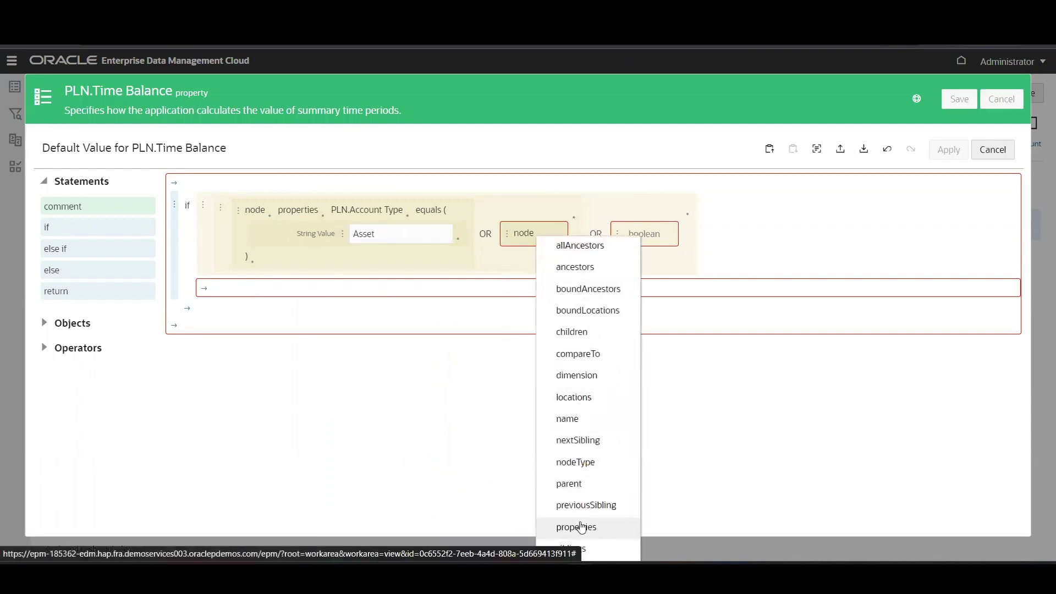
click(582, 527)
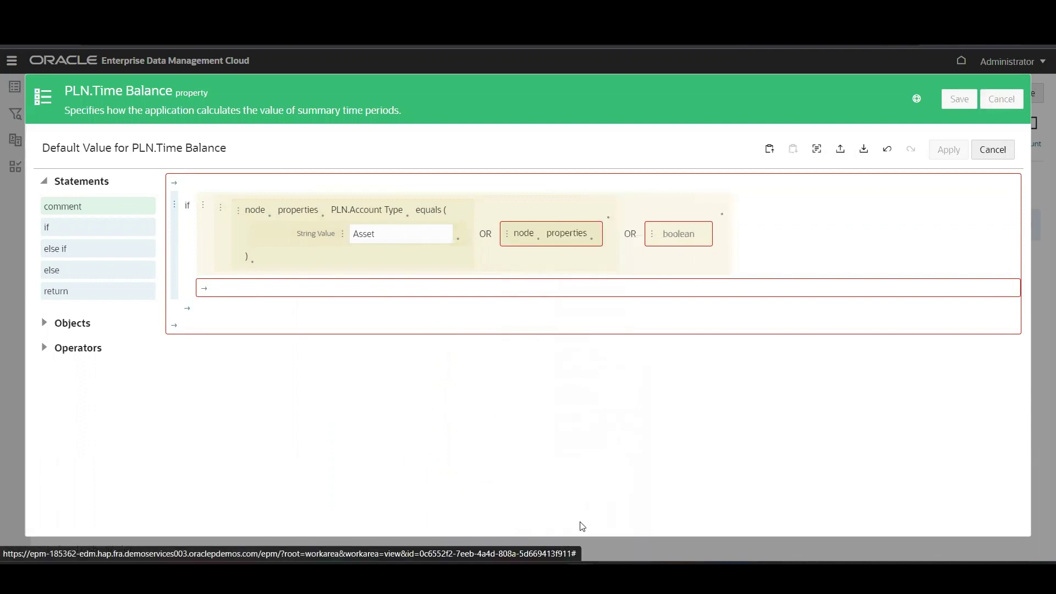
click(591, 244)
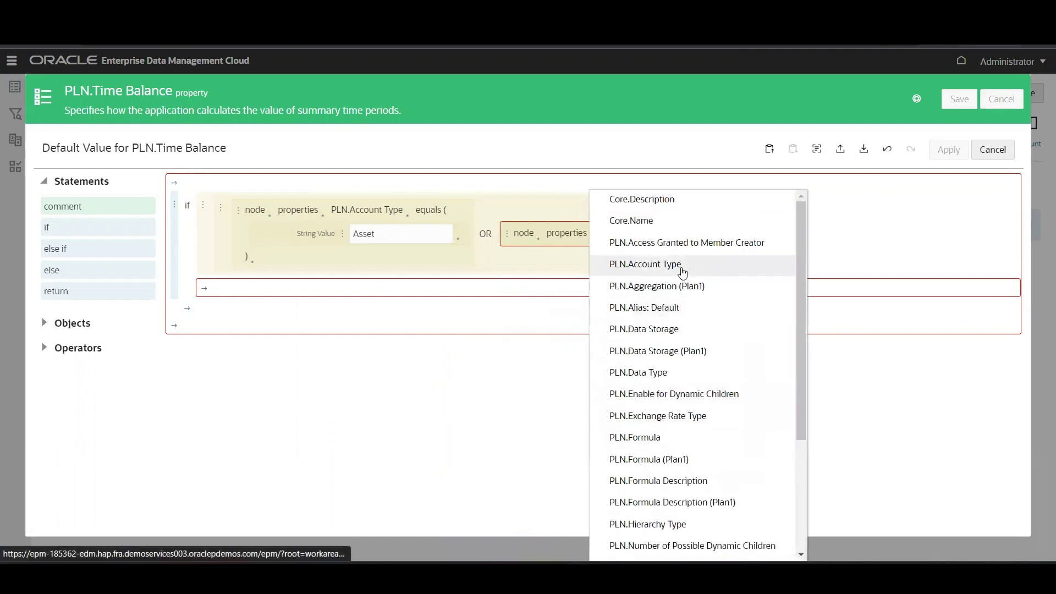
click(682, 274)
click(677, 243)
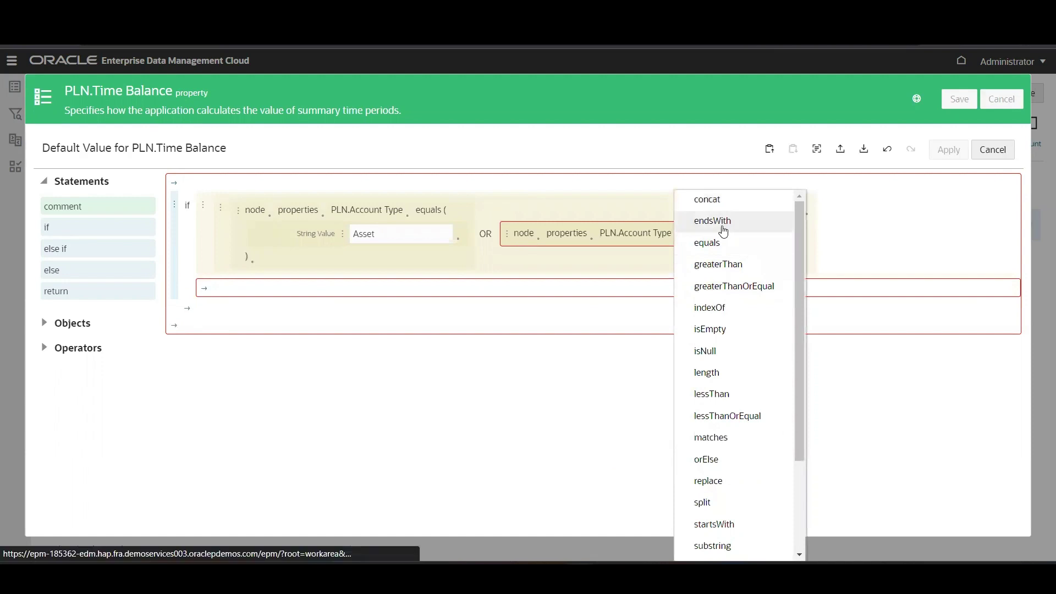
click(712, 242)
- Set the string value of the second Account Type comparison to Liability
click(666, 239)
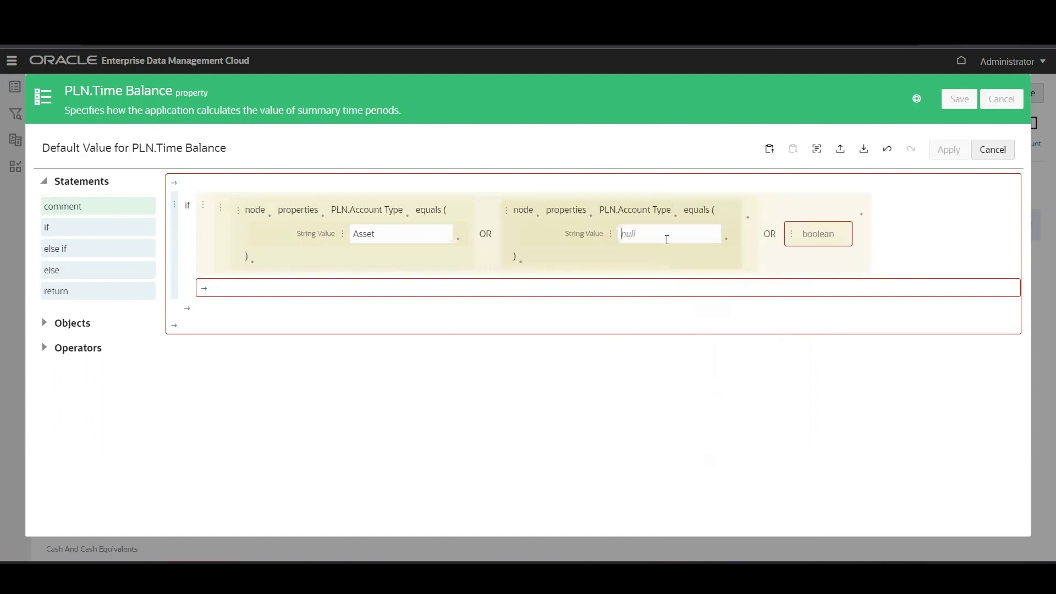
text(l)
key(BackSpace)
text(lia)
key(BackSpace)
key(BackSpace)
key(BackSpace)
text(L)
- Copy the Liability comparison into the third boolean term and change its string value to Equity
click(506, 210)
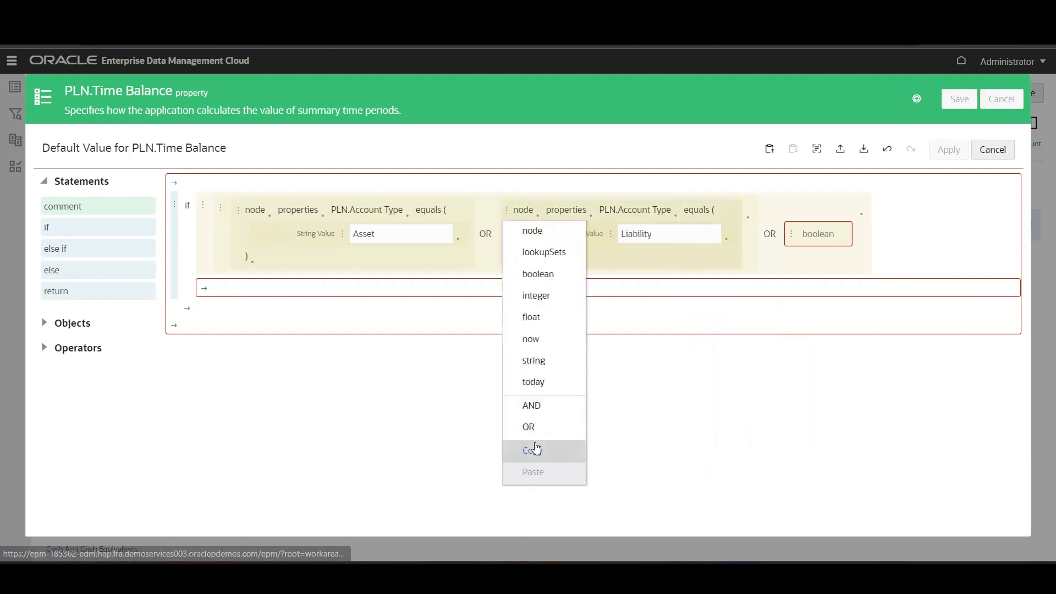
click(531, 450)
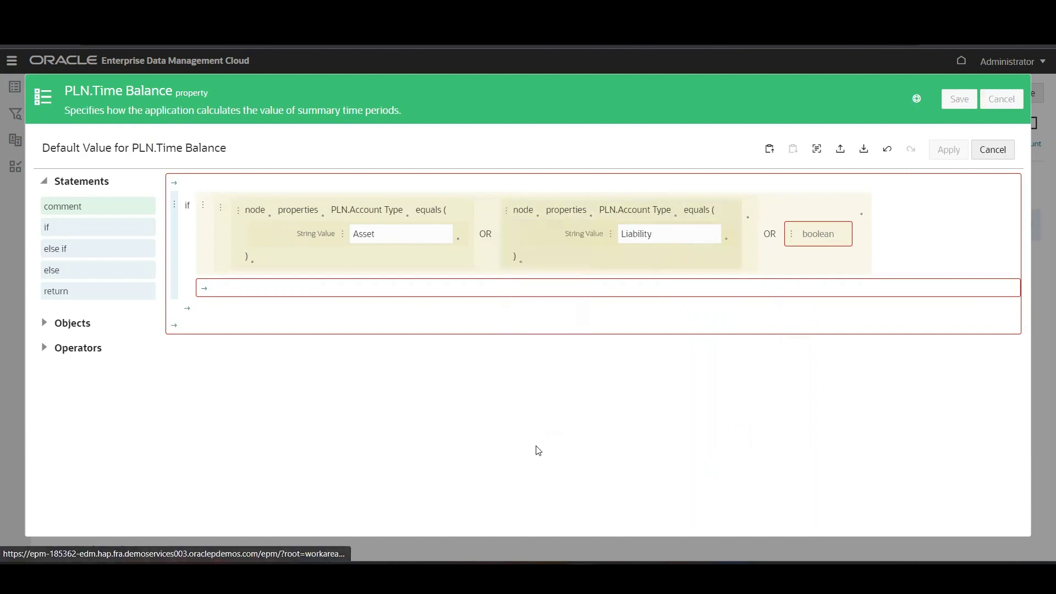
click(790, 241)
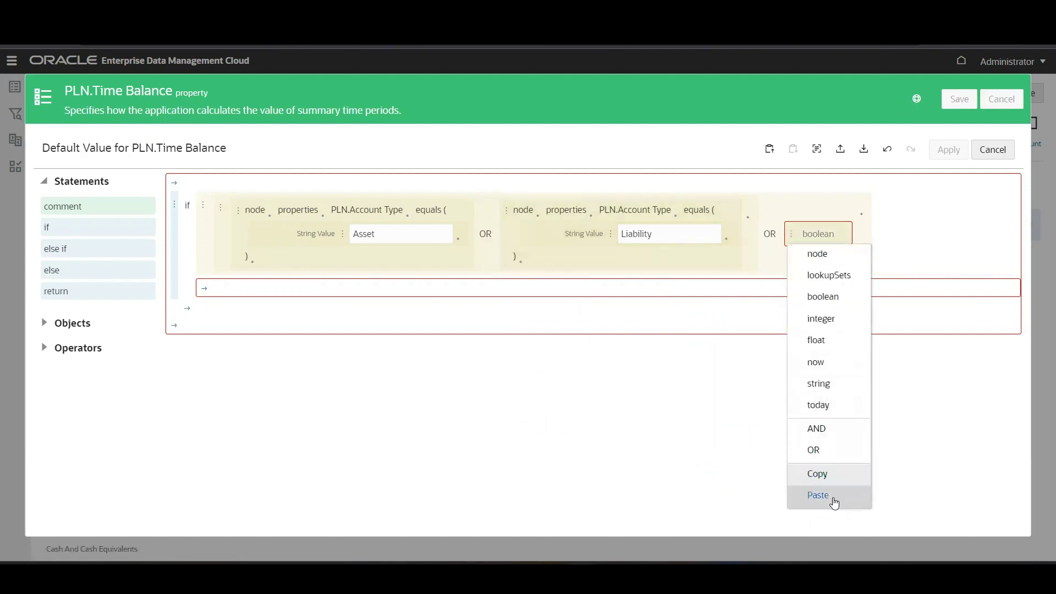
click(818, 496)
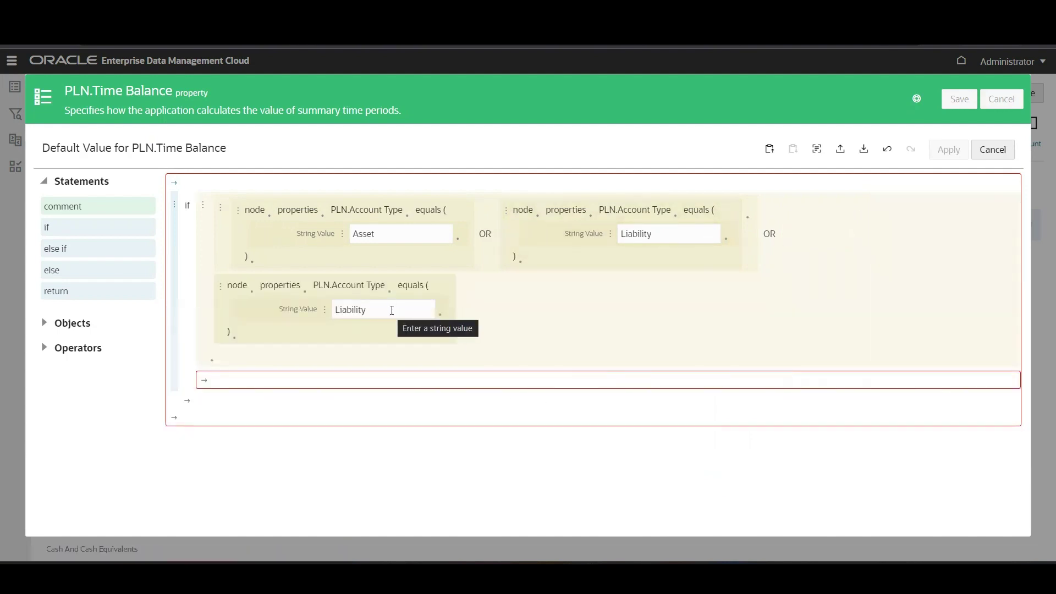
drag(391, 309, 322, 315)
key(BackSpace)
text(Equity)
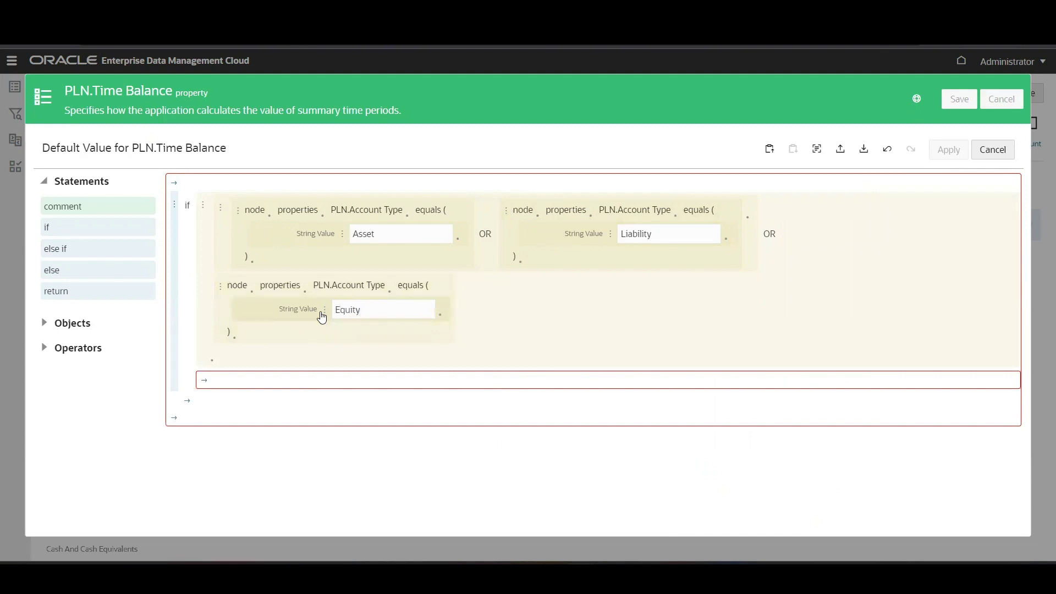
- Add a return statement inside the if block that returns Balance
click(203, 382)
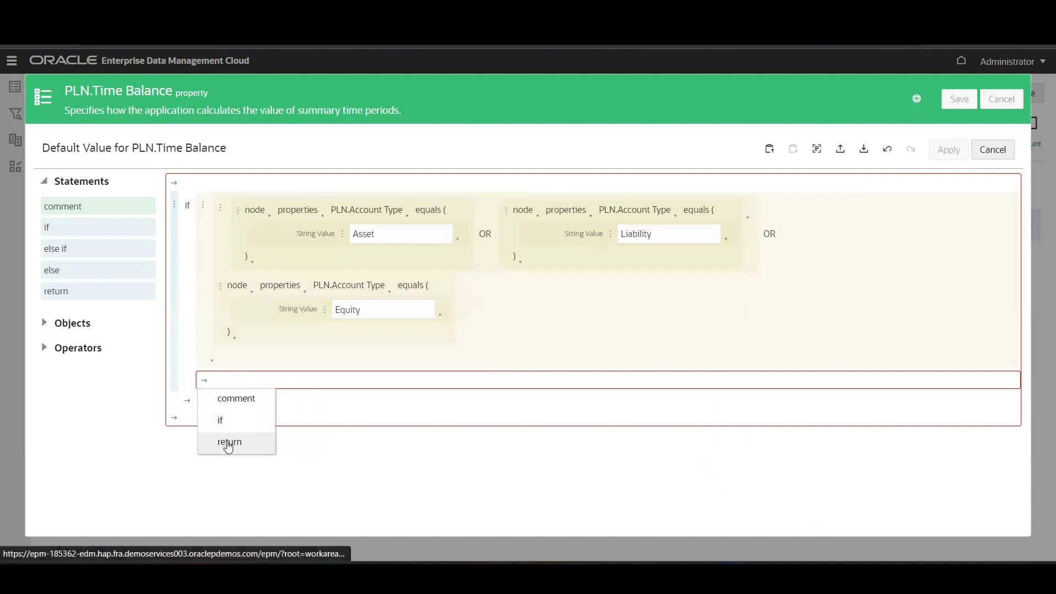
click(228, 442)
click(307, 398)
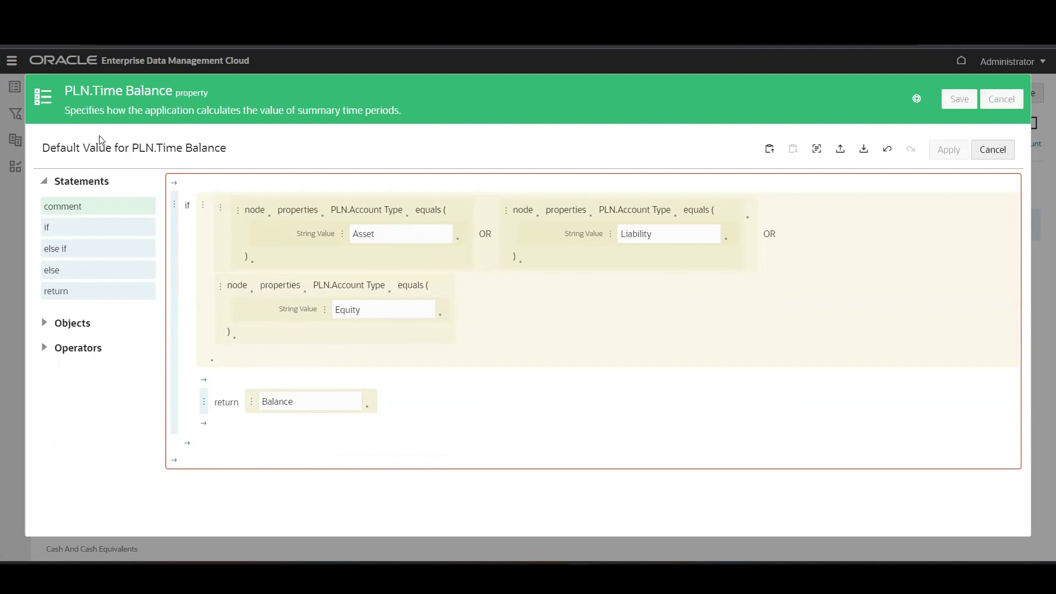
- Add an else branch after the if block with a return statement that returns Flow
click(189, 446)
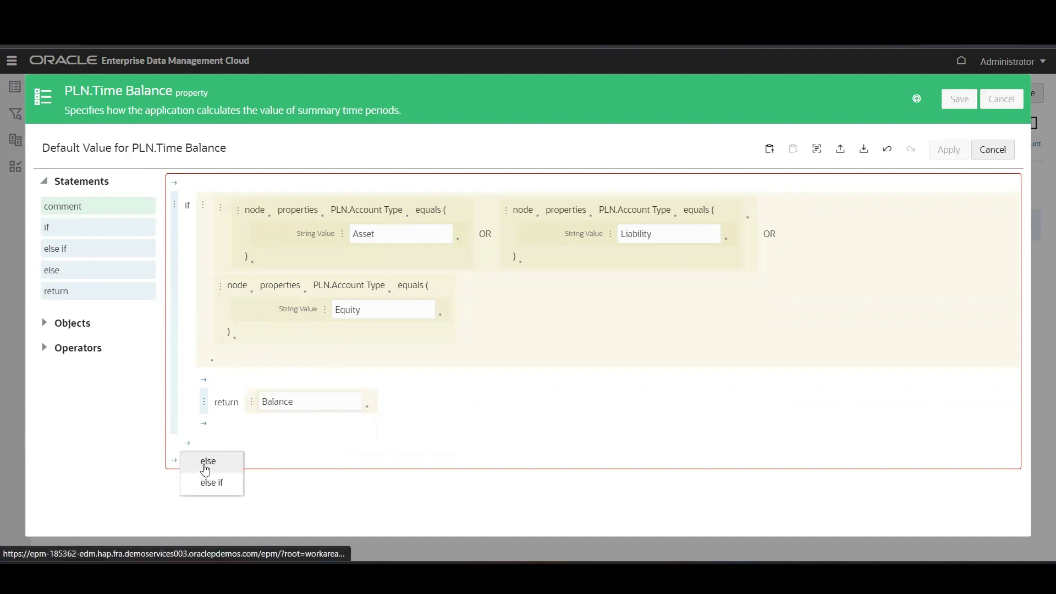
click(205, 467)
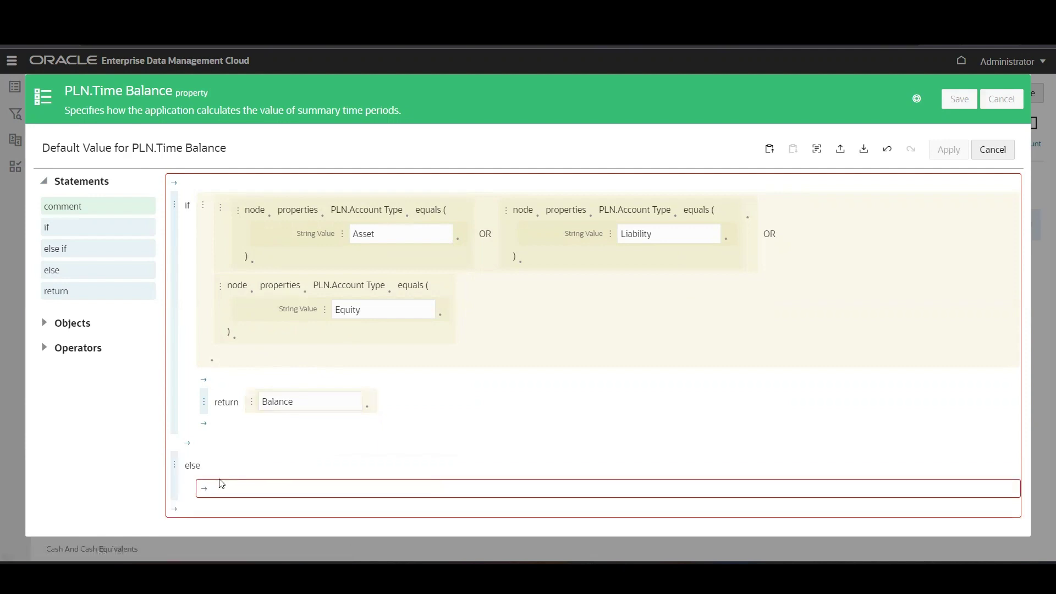
click(203, 488)
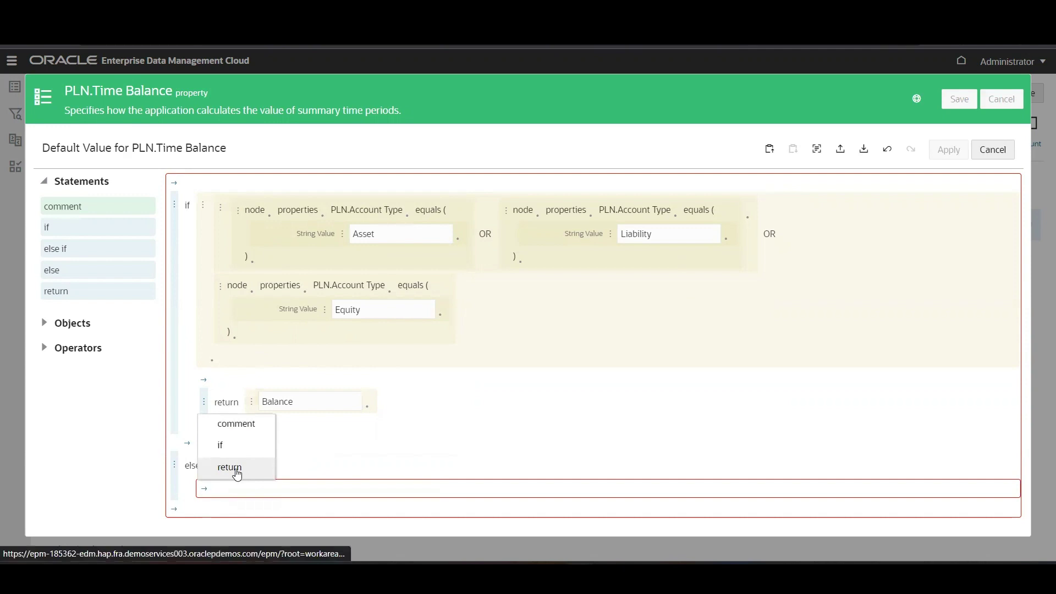
click(230, 468)
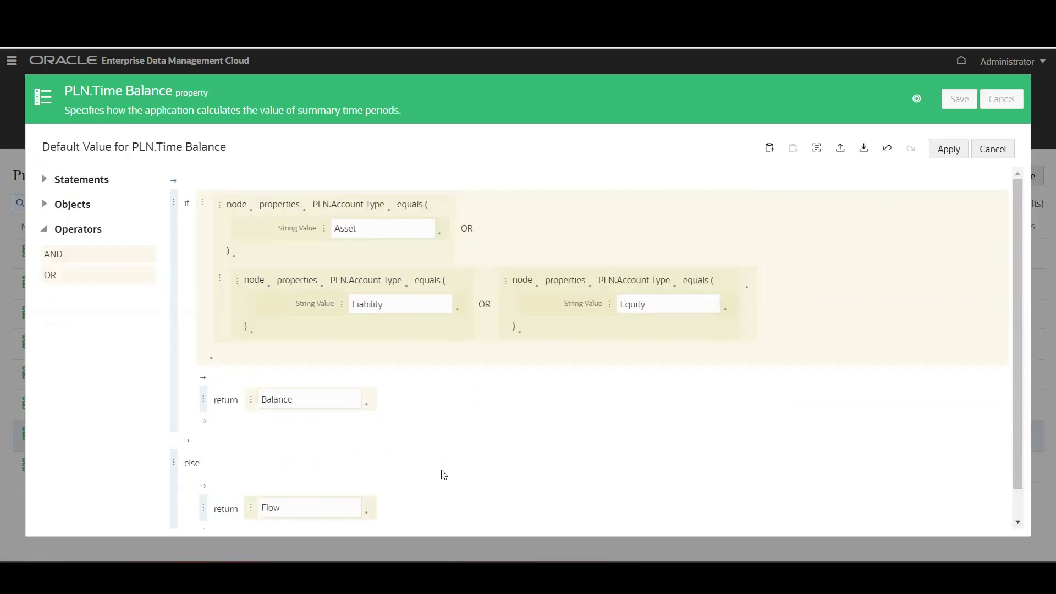
- Apply the finished default value expression, save the PLN.Time Balance property accepting the parameter change, and close it
scroll(443, 467, down, 1)
scroll(445, 467, up, 1)
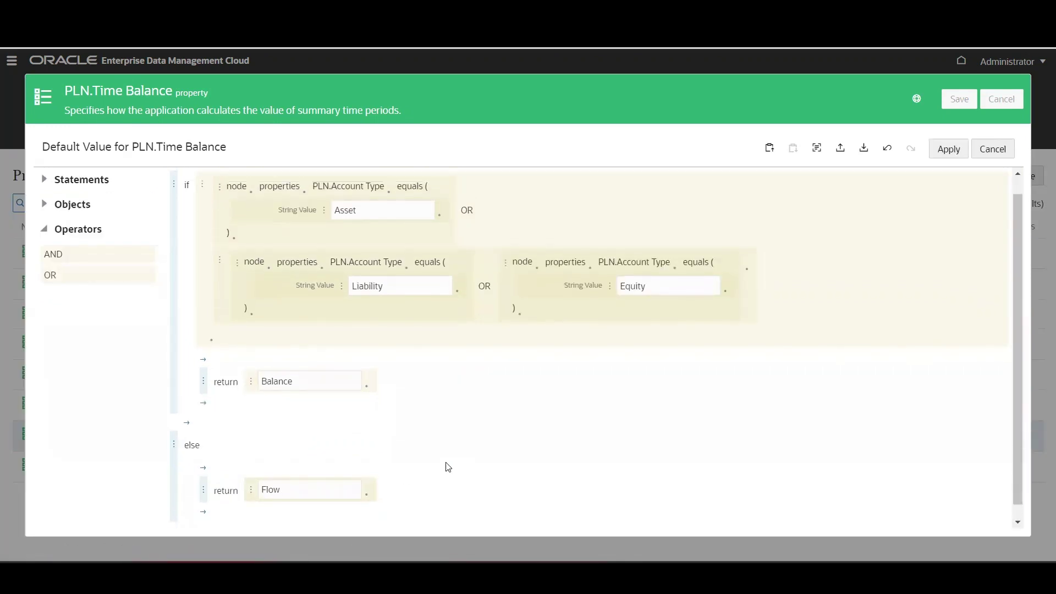
scroll(462, 401, up, 1)
scroll(661, 397, down, 3)
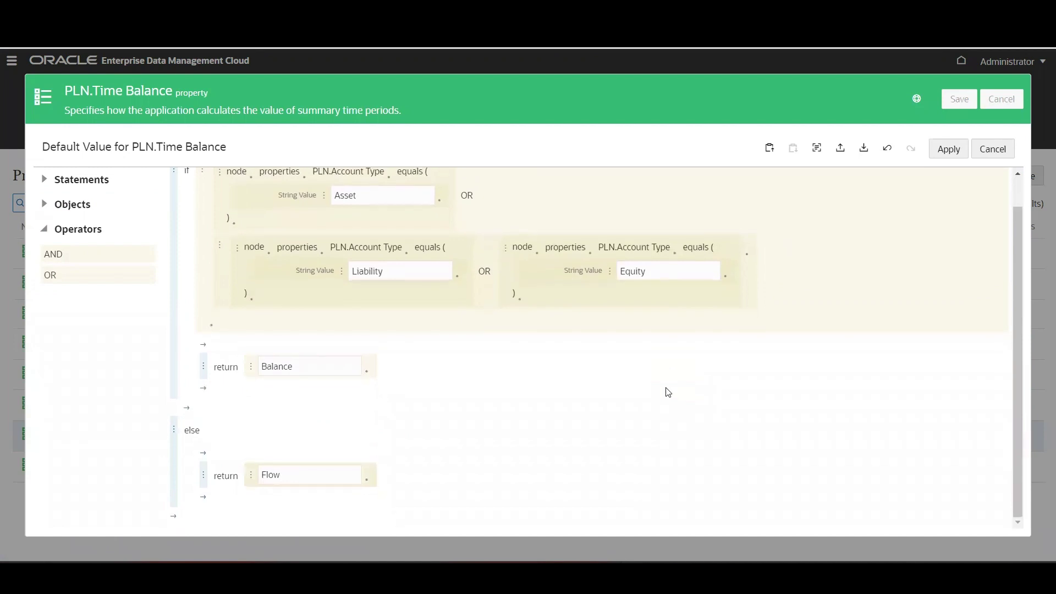
scroll(868, 269, up, 3)
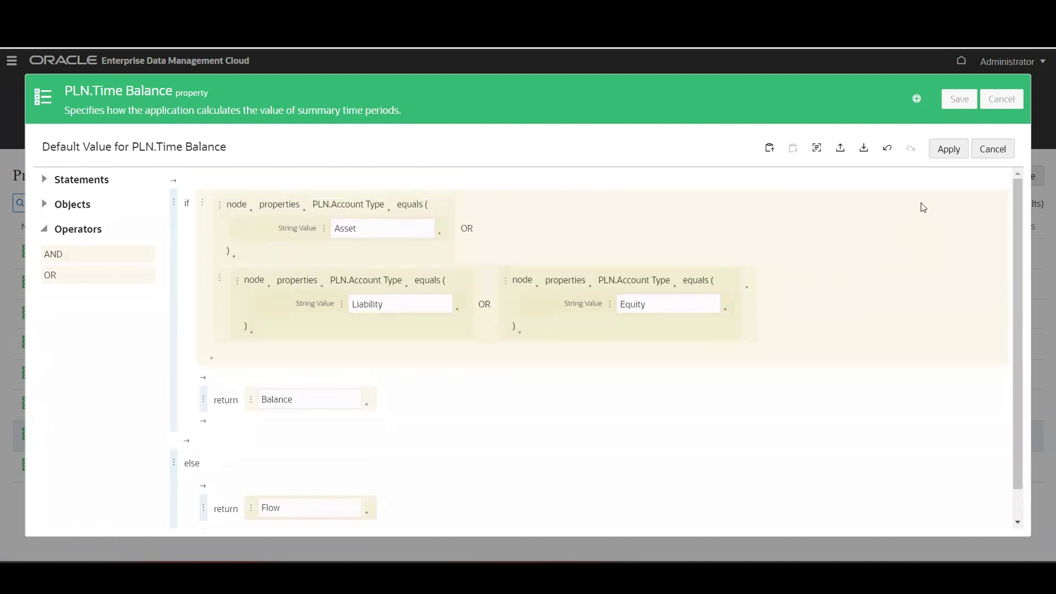
click(948, 149)
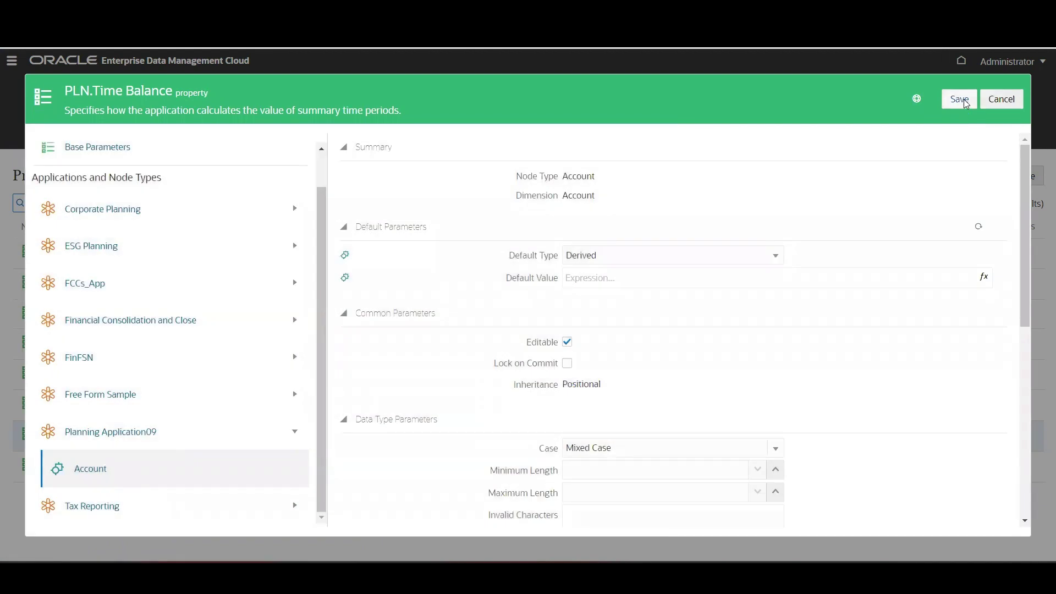
click(966, 103)
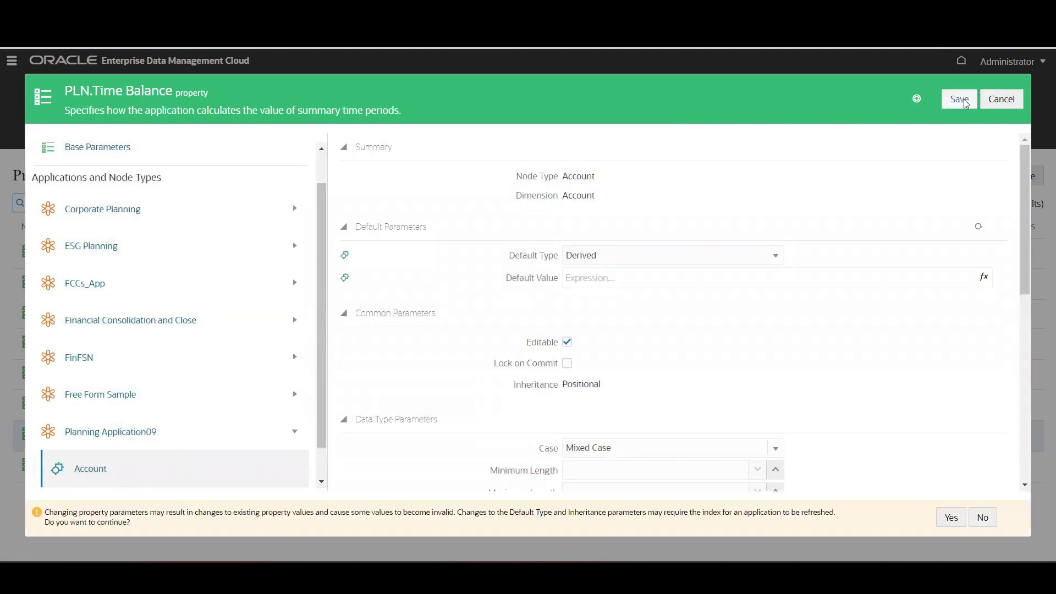
click(945, 522)
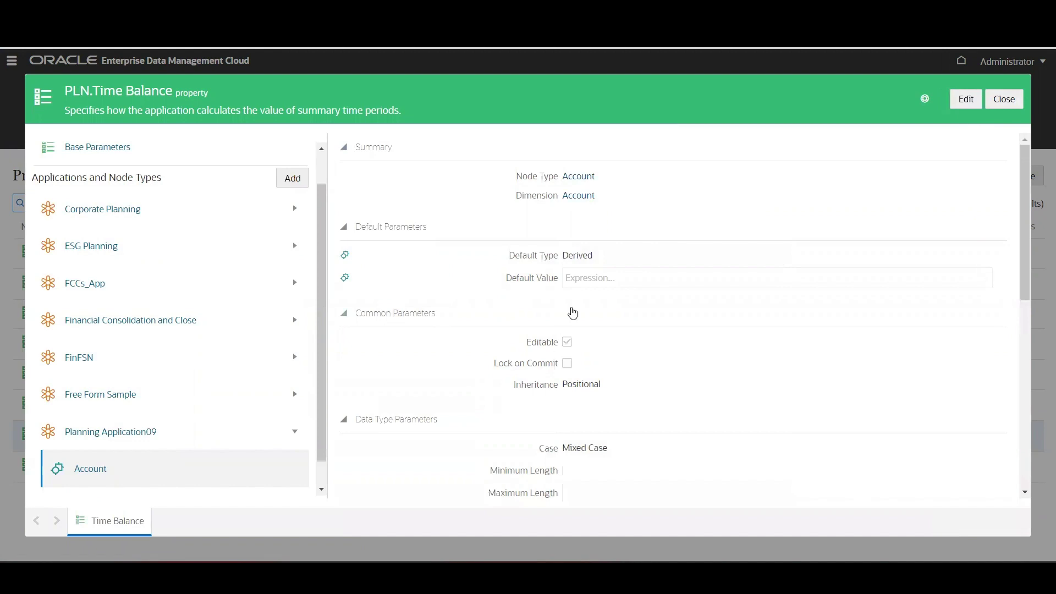
click(1002, 99)
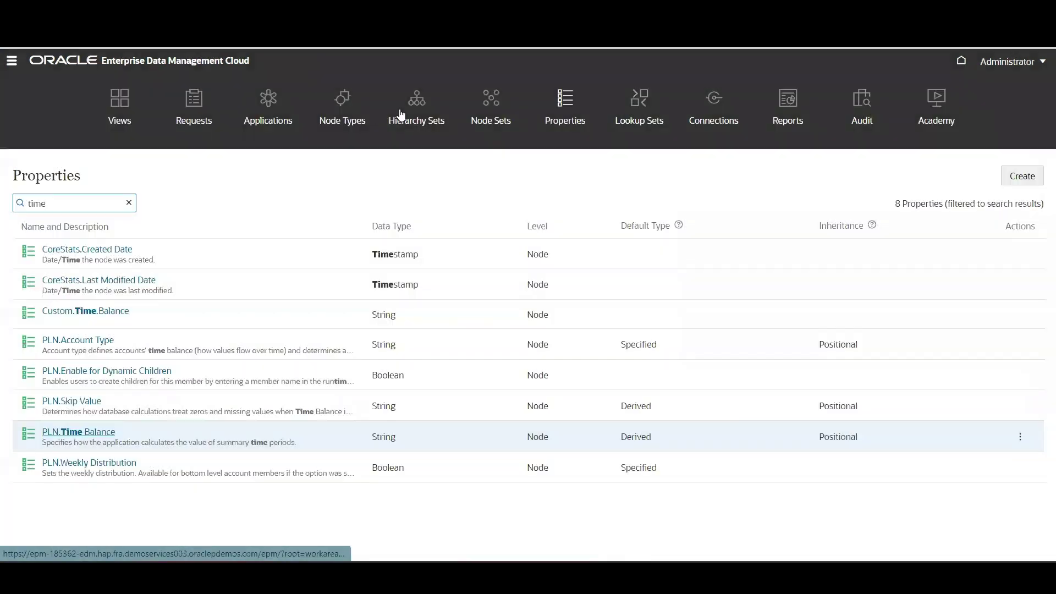
- Open Master View (EPM ERP) from the views list and expand Balance Sheet in the Custom_Account viewpoint
click(120, 100)
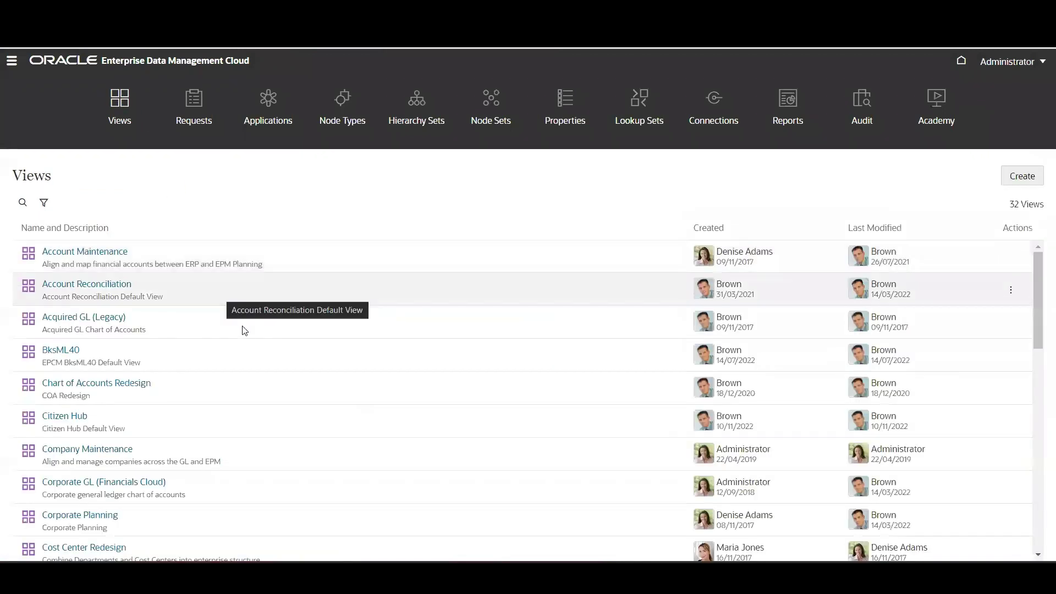
scroll(154, 402, down, 10)
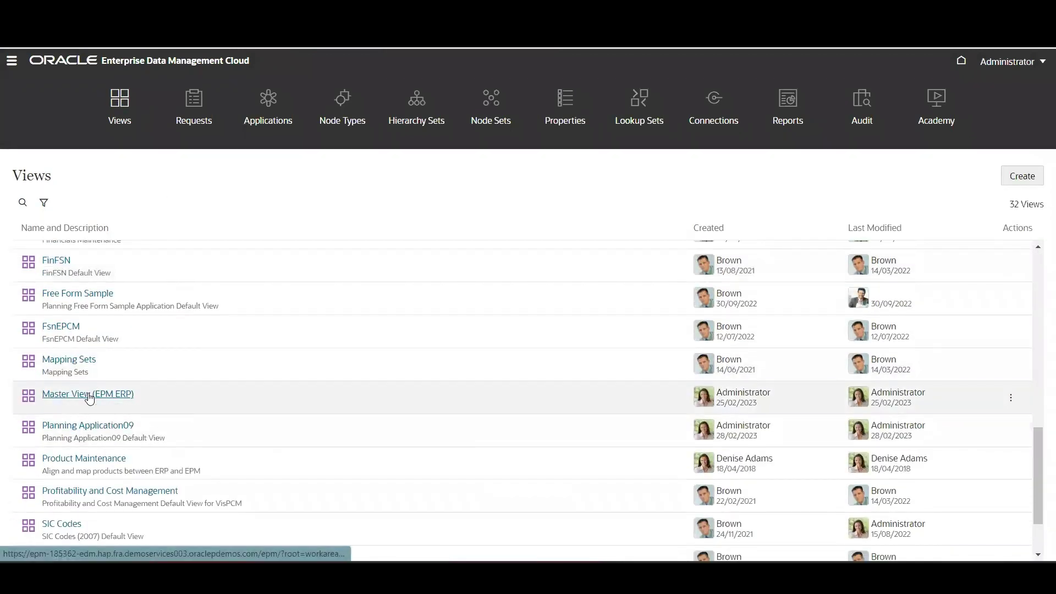
click(89, 395)
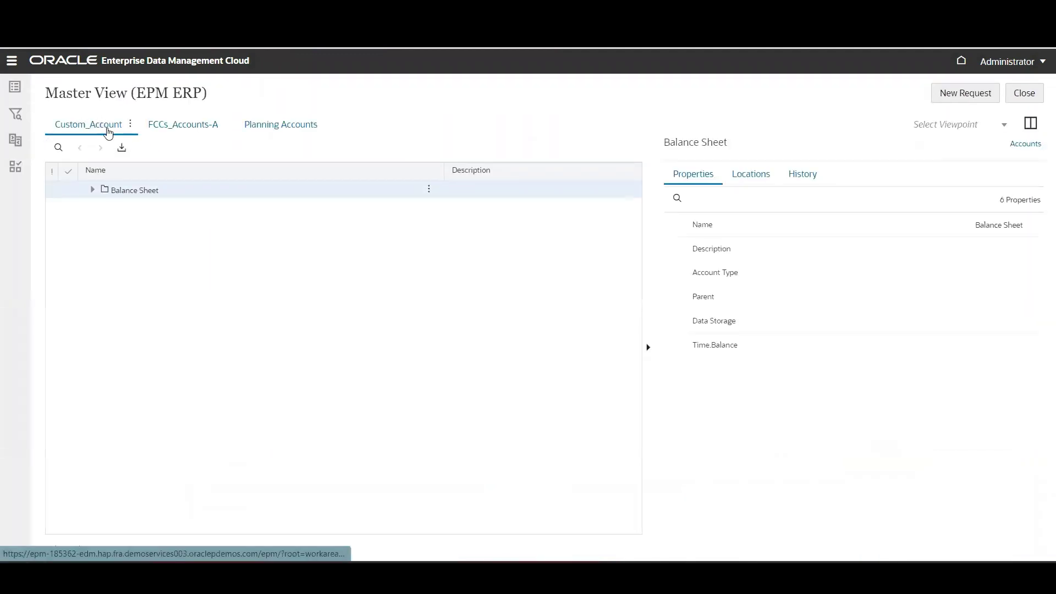
click(92, 189)
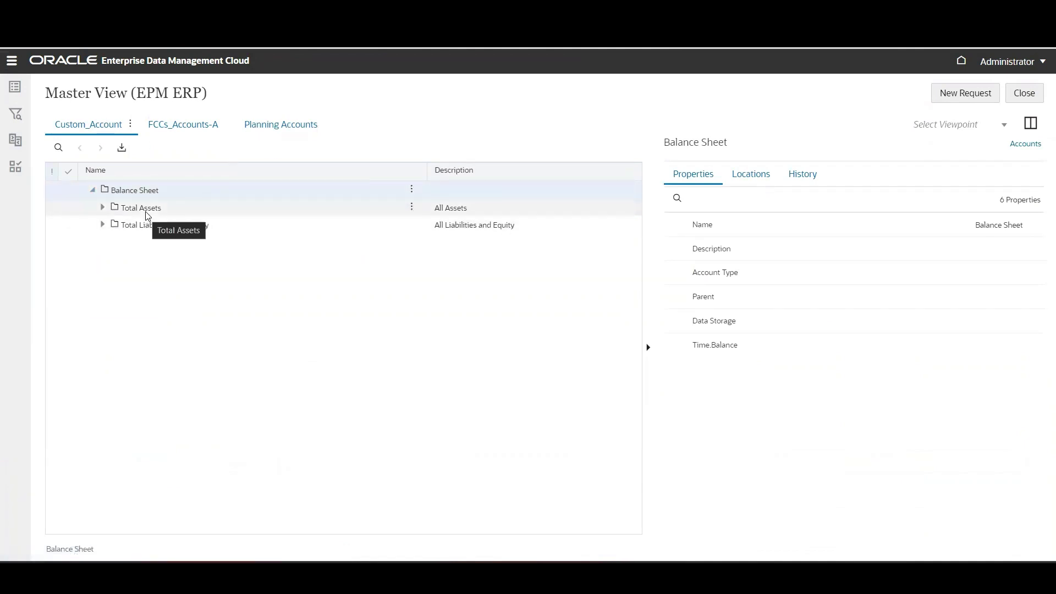
- Expand Total Liabilities and Equity and Total Assets in the Custom_Account viewpoint, and open the Planning Accounts viewpoint
click(102, 224)
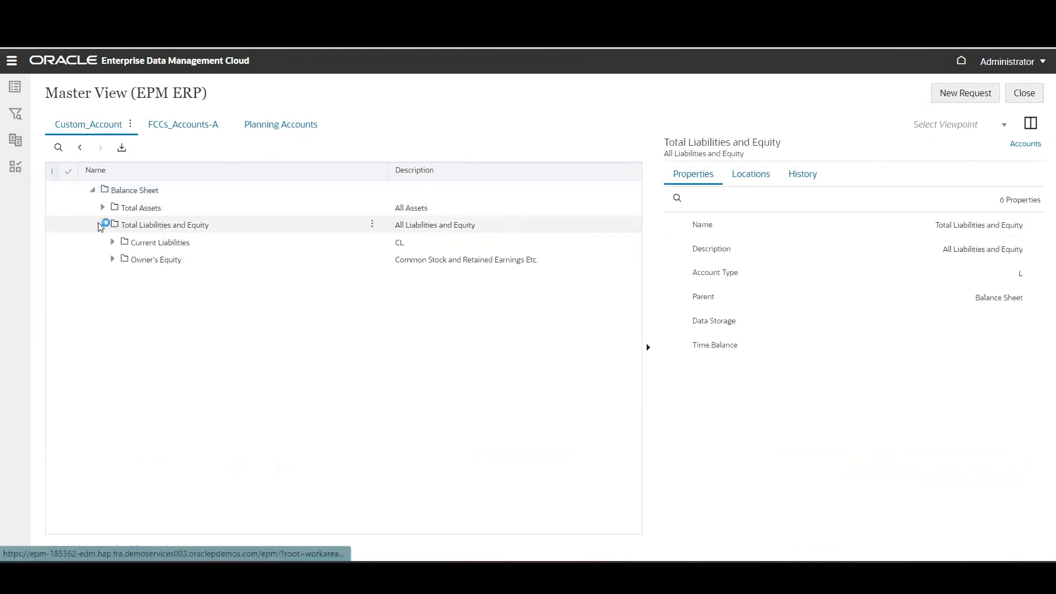
click(103, 208)
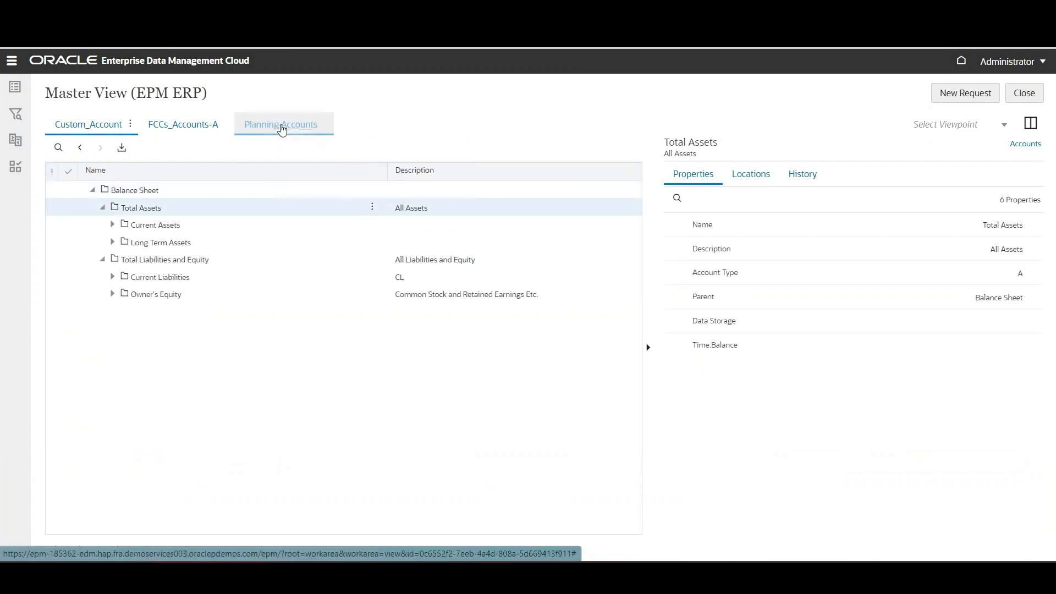
click(282, 130)
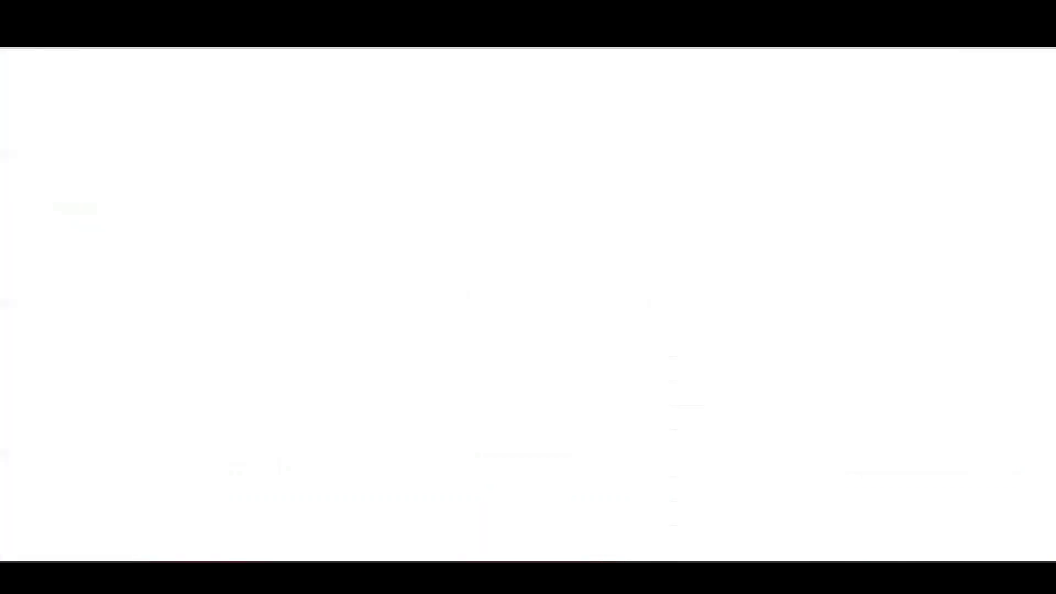
scroll(413, 248, up, 1)
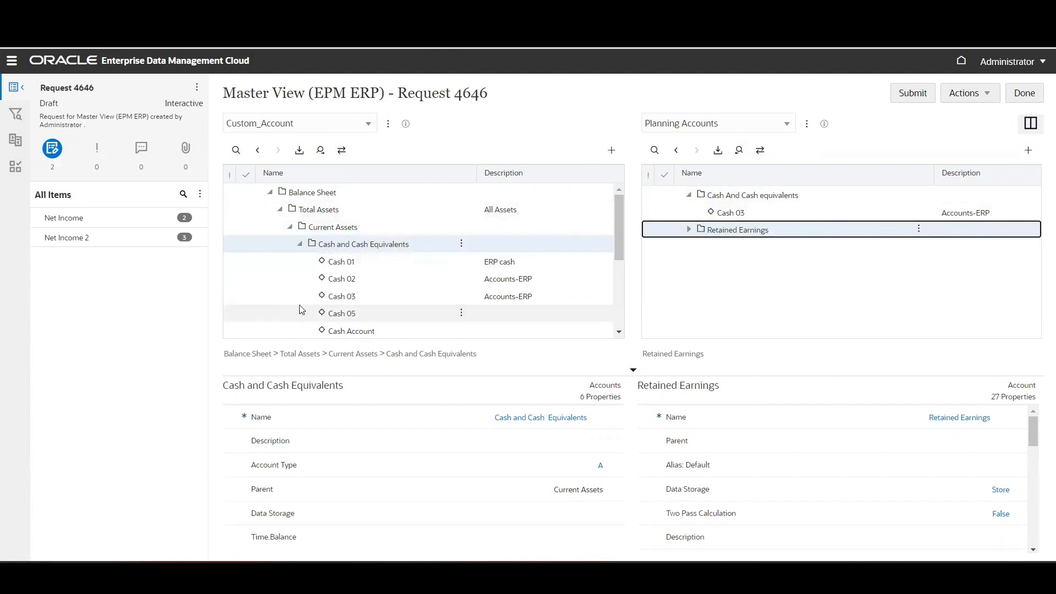
- Set the Account Type of Cash 02 under Cash and Cash Equivalents in Custom_Account to Asset
click(344, 283)
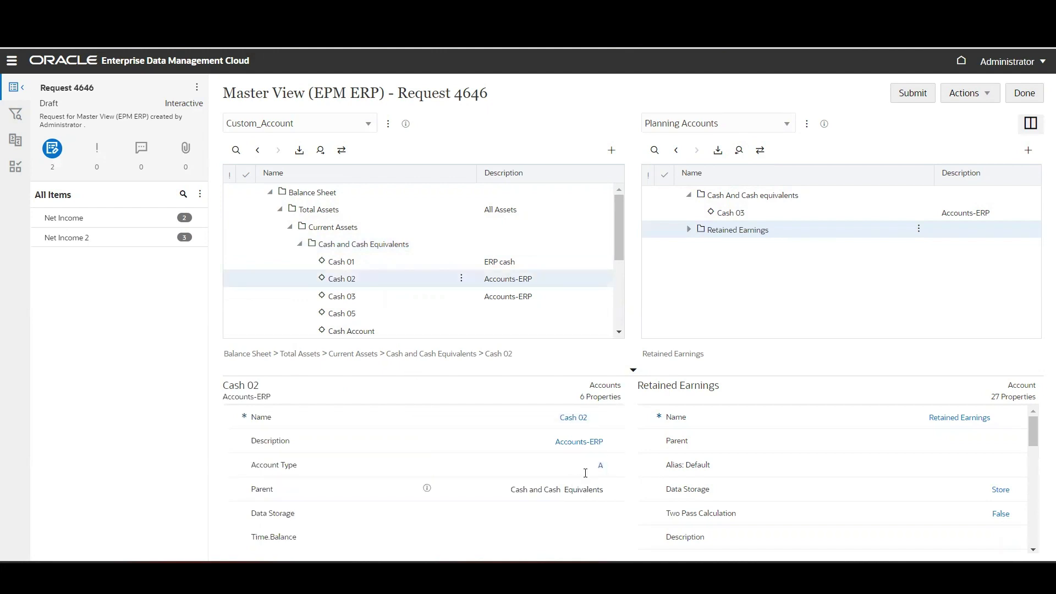
click(600, 465)
text(Asse)
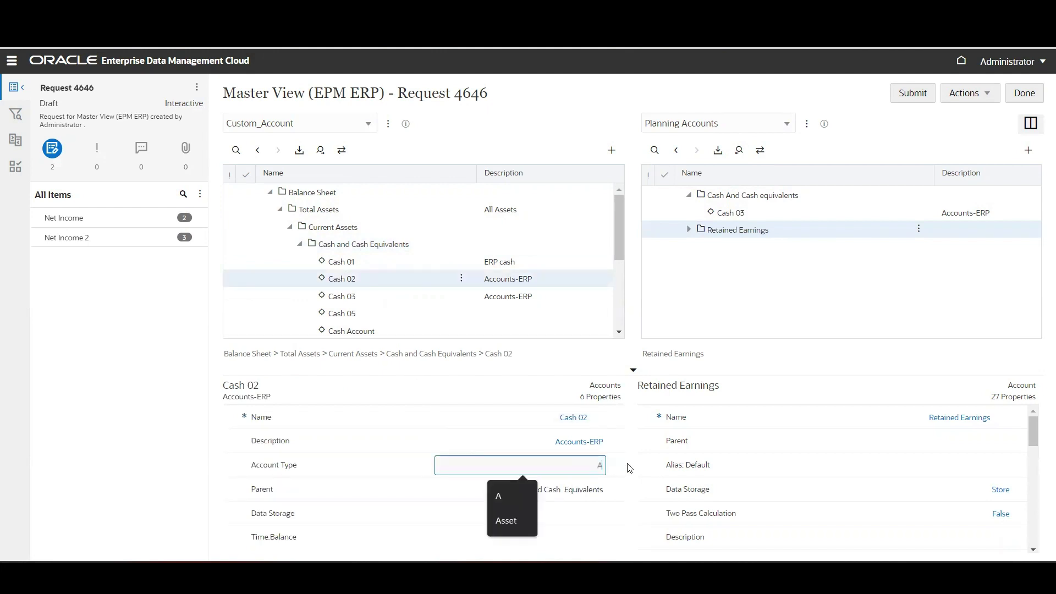
text(t)
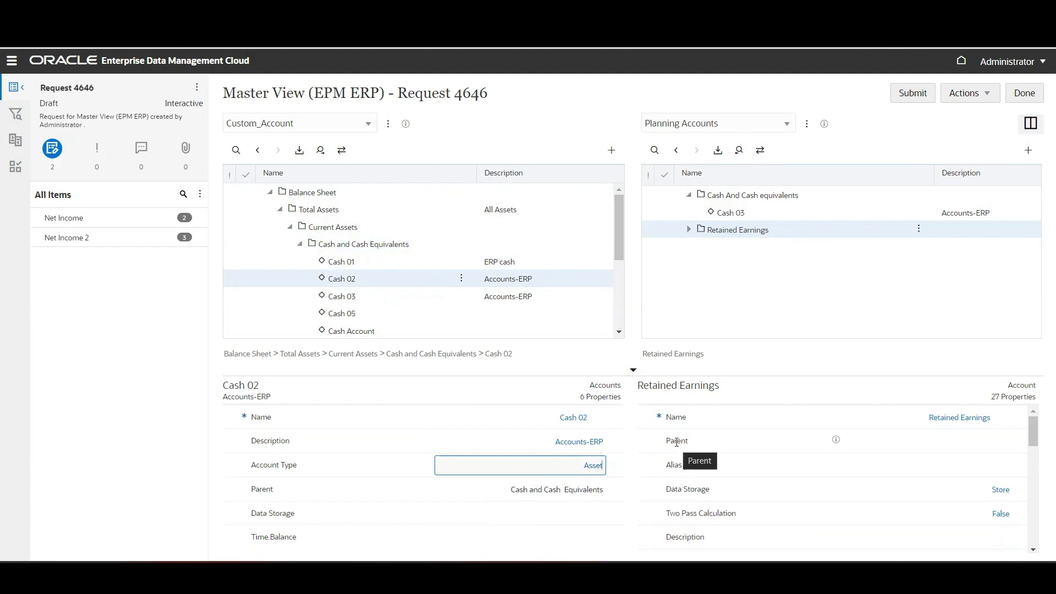
scroll(689, 510, down, 1)
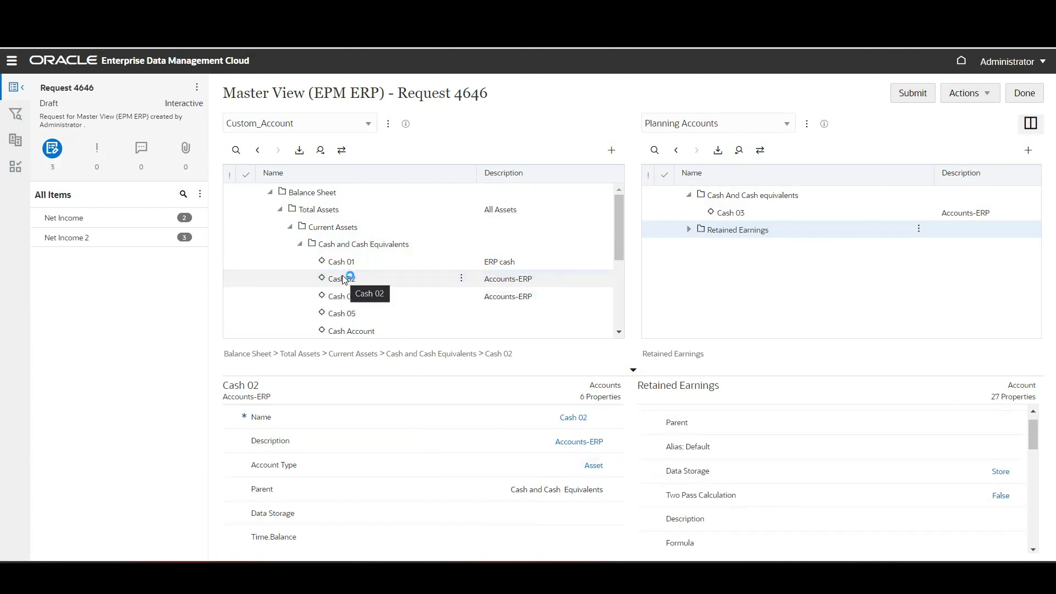
- Add Cash 02 from Custom_Account under Cash And Cash equivalents in Planning Accounts, and check its Account Type and Time Balance
drag(344, 280, 731, 203)
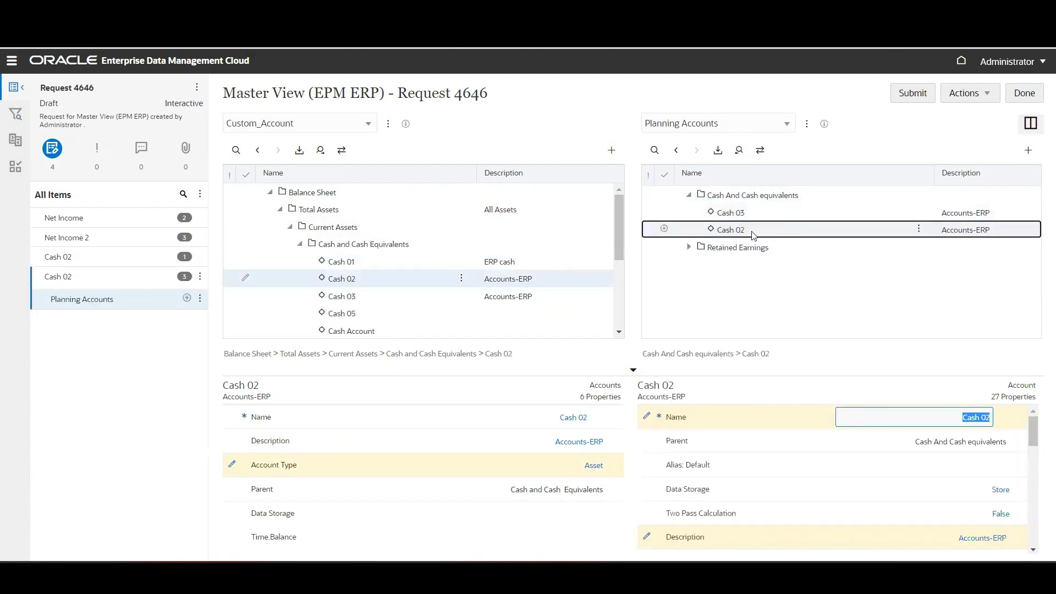
scroll(858, 497, down, 5)
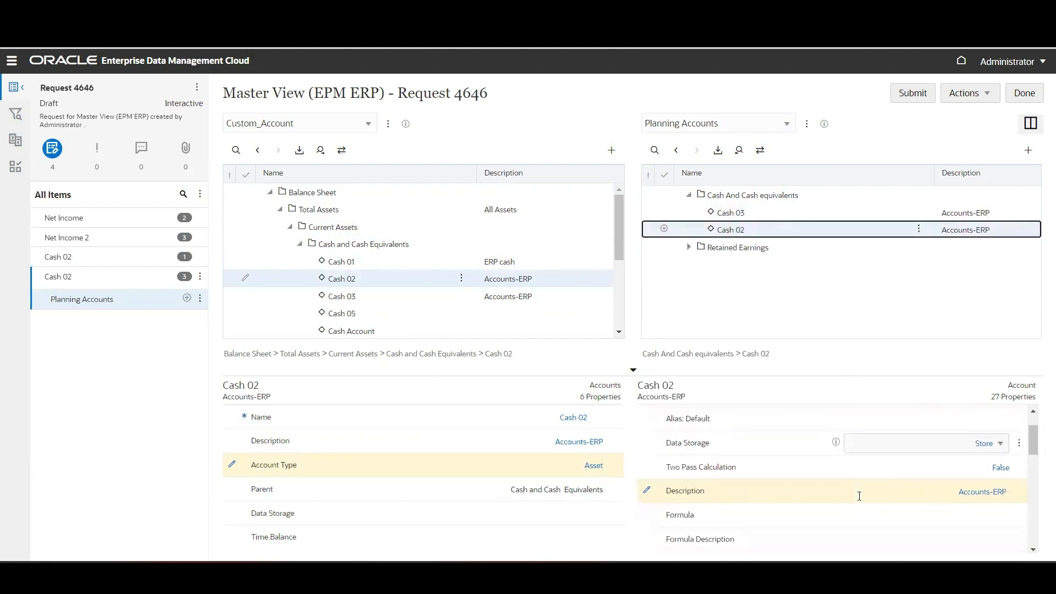
scroll(861, 501, down, 5)
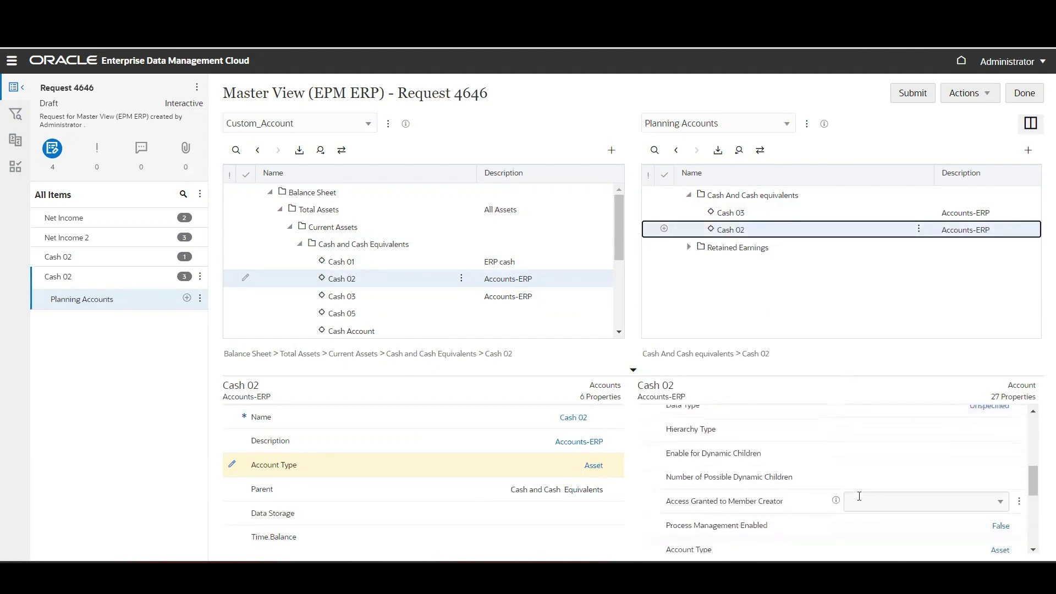
scroll(933, 524, down, 1)
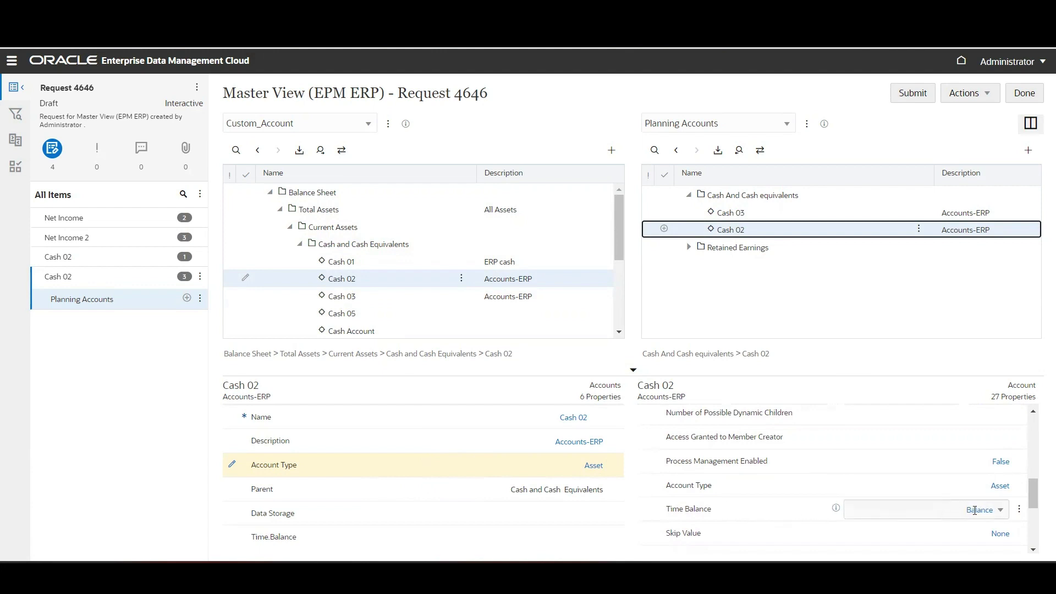
- Select Net Income 2 under Retained Earnings in Custom_Account and compare its Account Type with the Time Balance rule in Notepad
scroll(438, 297, down, 3)
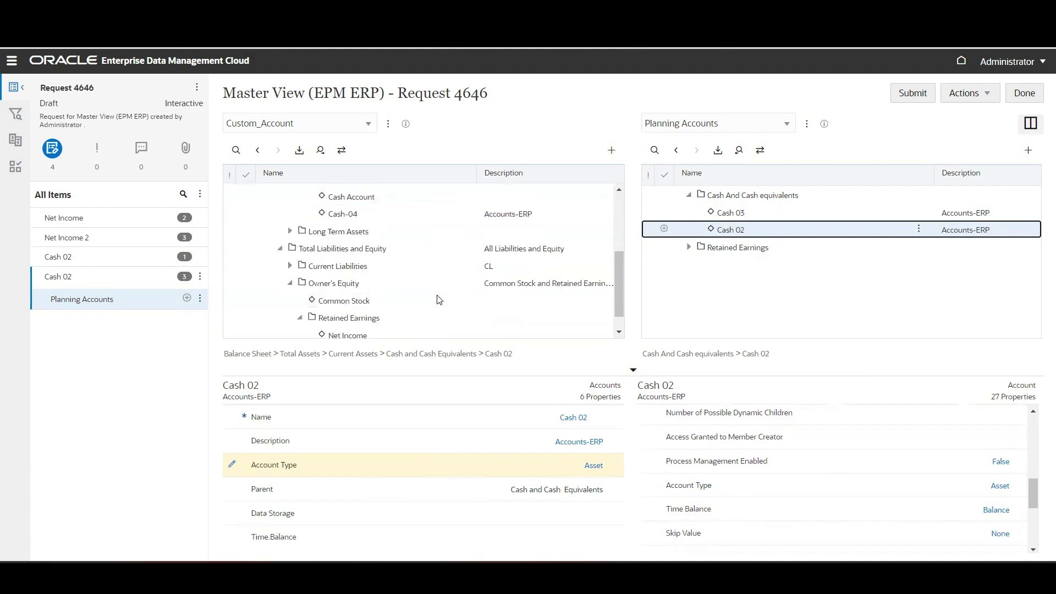
scroll(428, 308, down, 1)
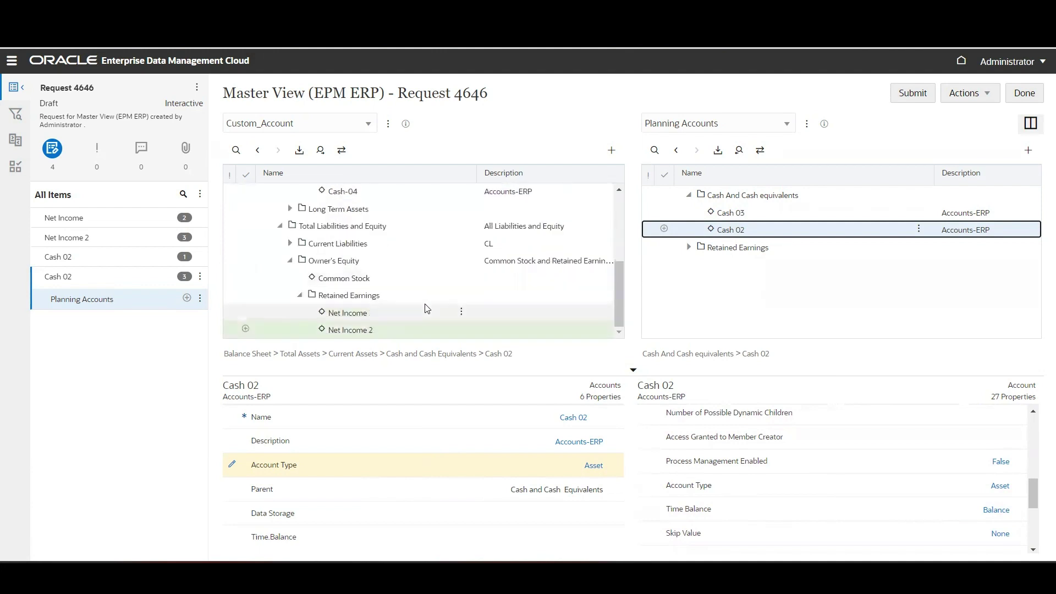
click(395, 330)
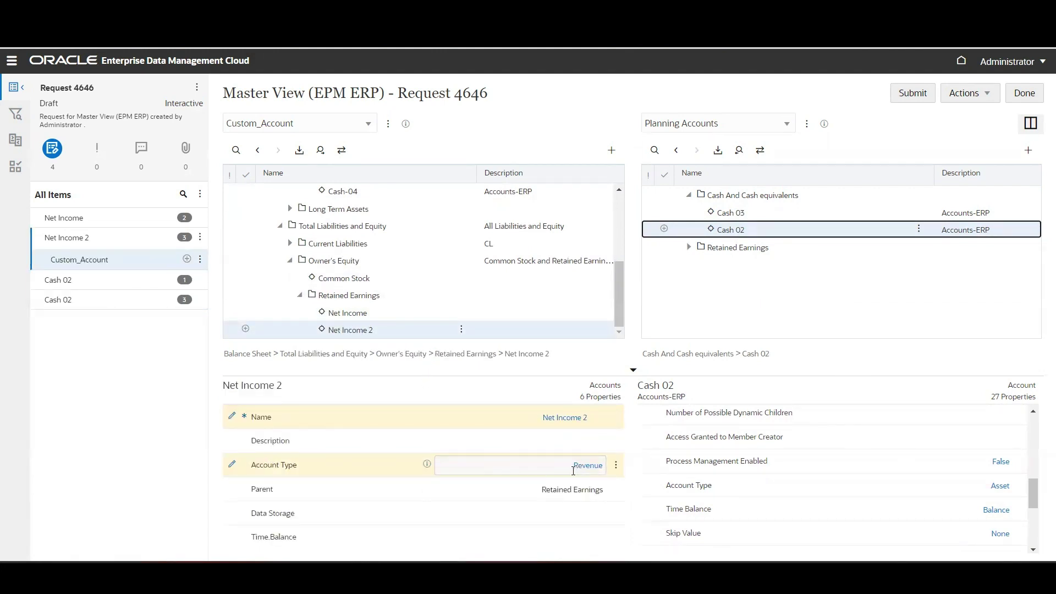
scroll(715, 517, down, 4)
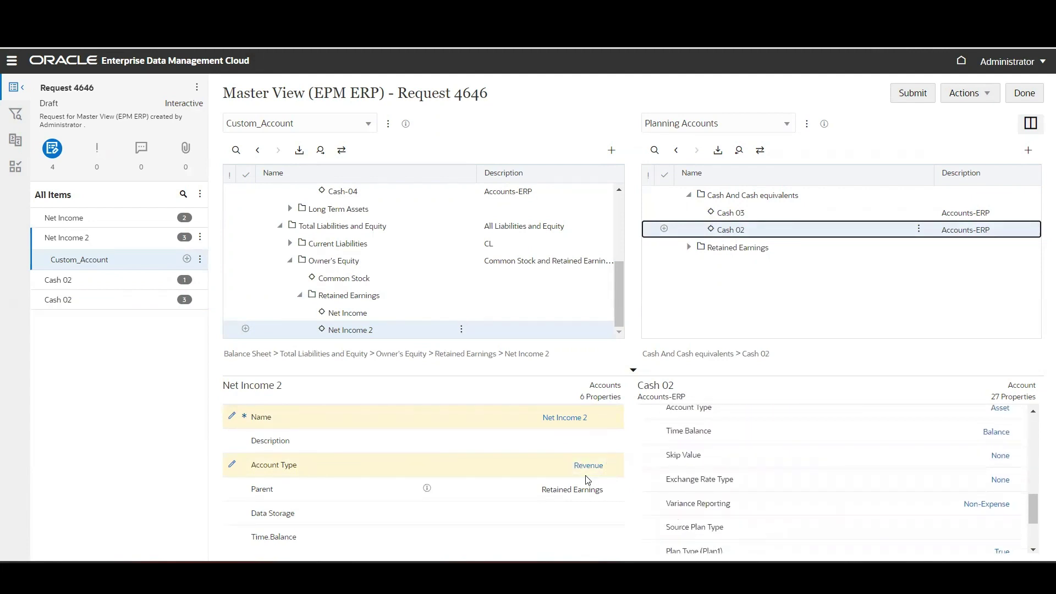
key(alt+Tab)
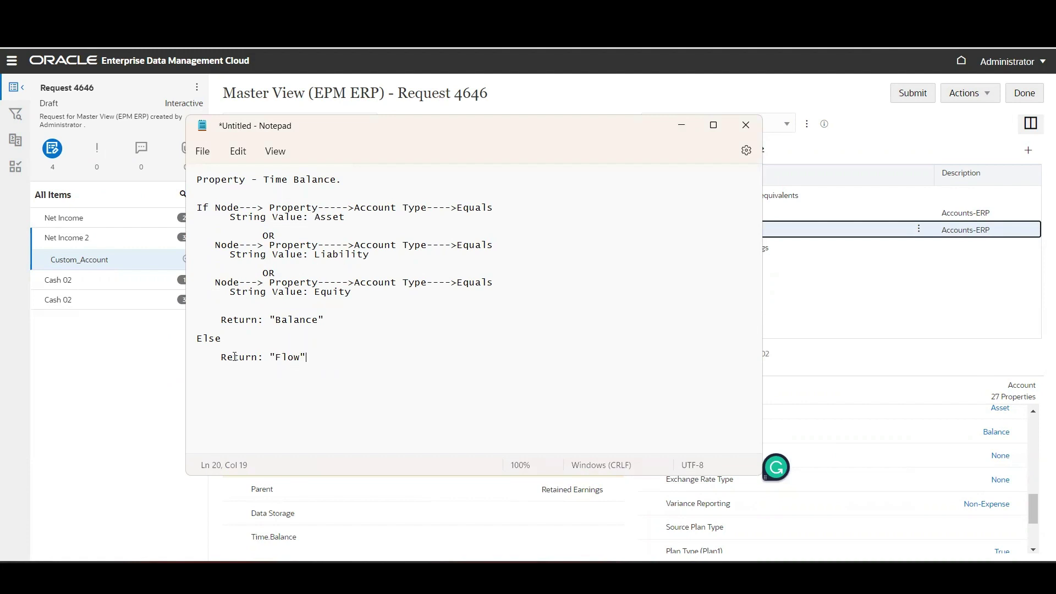
key(alt+Tab)
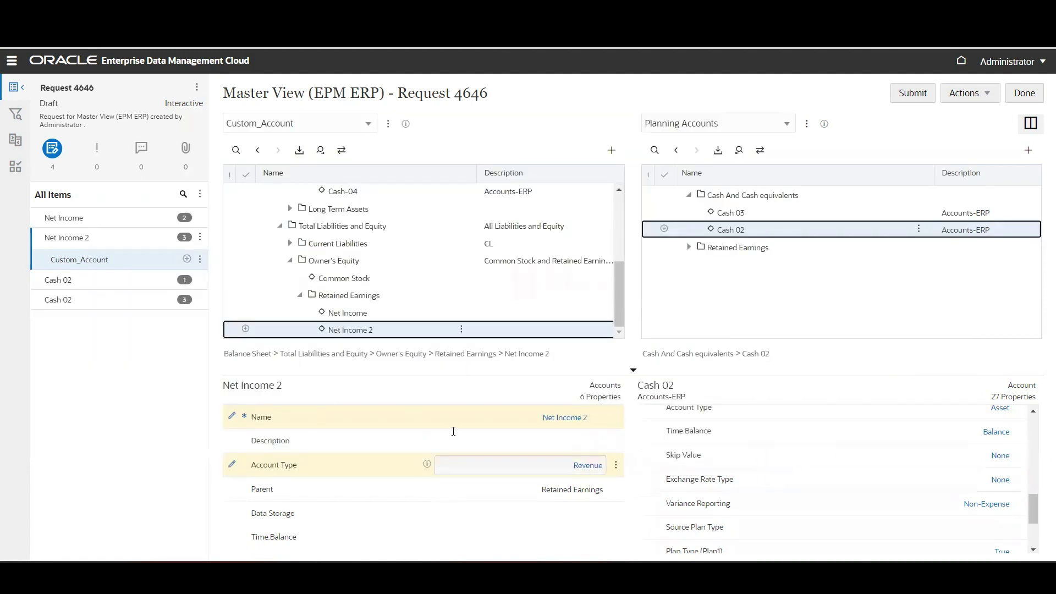
- Add Net Income 2 from Custom_Account under Retained Earnings in Planning Accounts, and check its Account Type and Time Balance
click(690, 249)
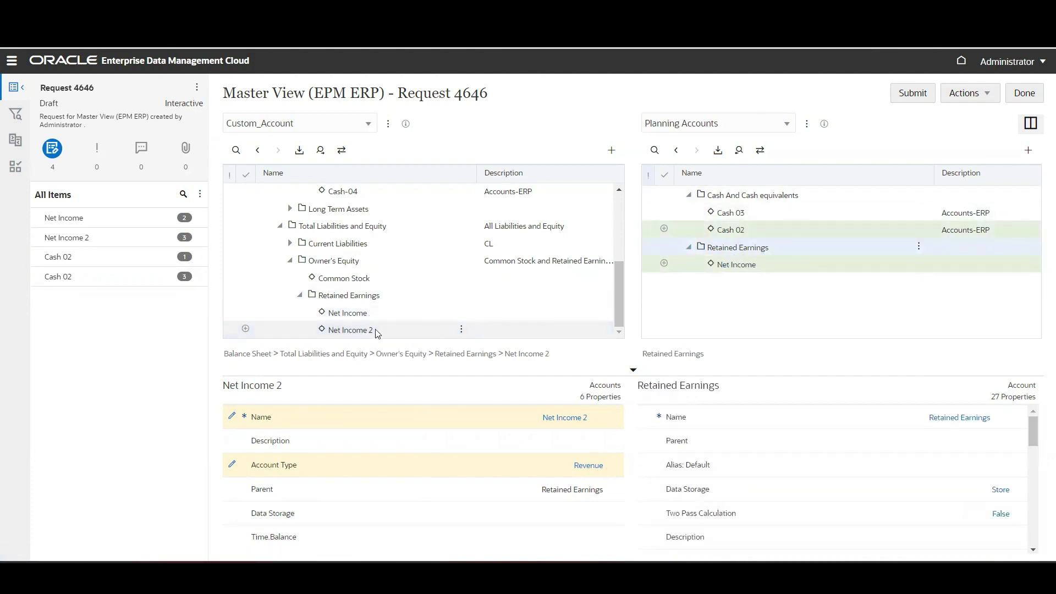
drag(347, 329, 739, 246)
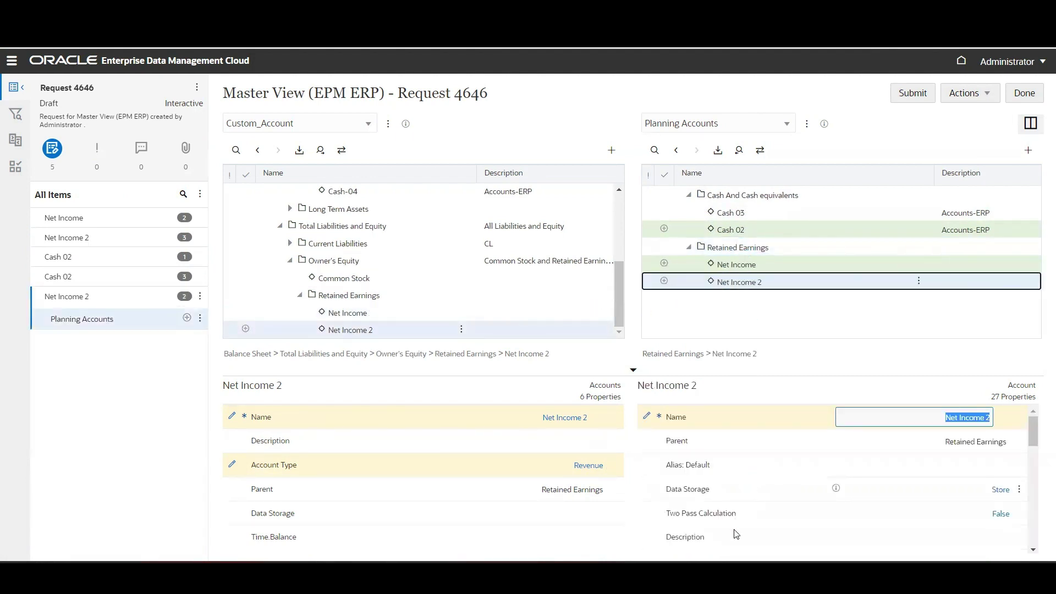
scroll(736, 531, down, 1)
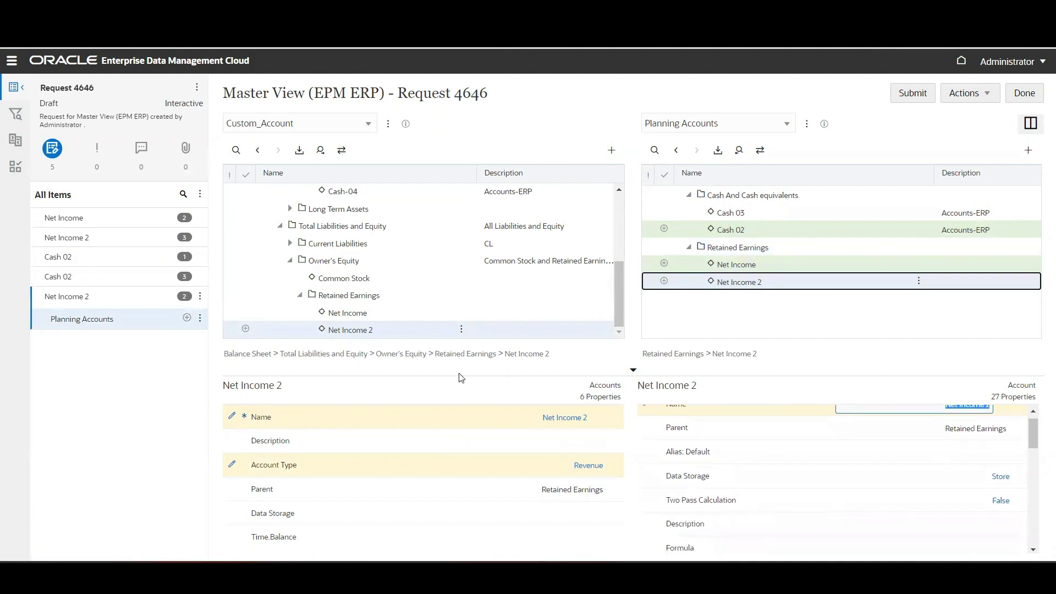
click(763, 314)
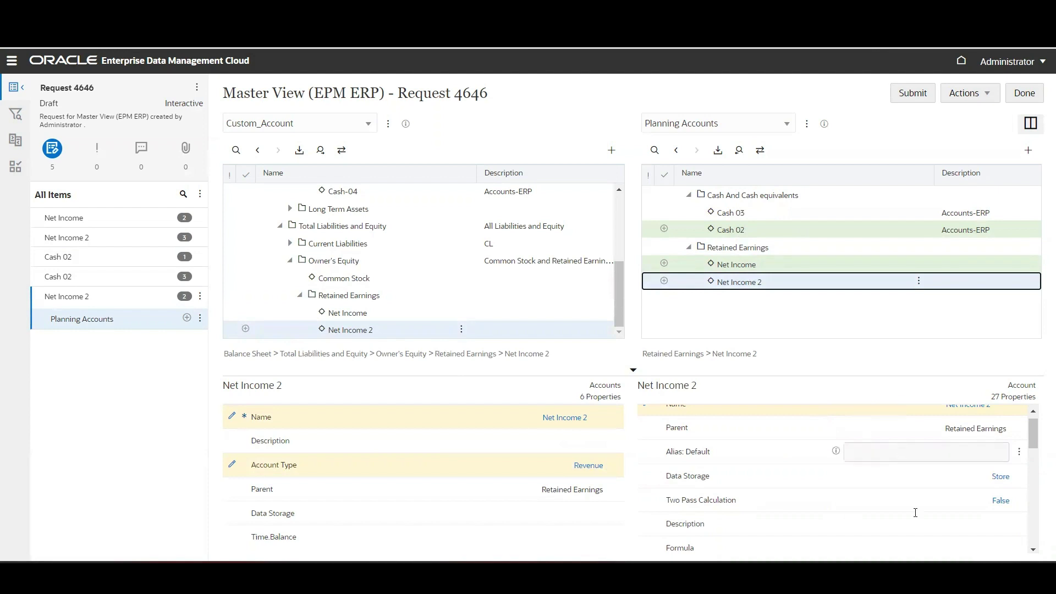
scroll(913, 508, down, 10)
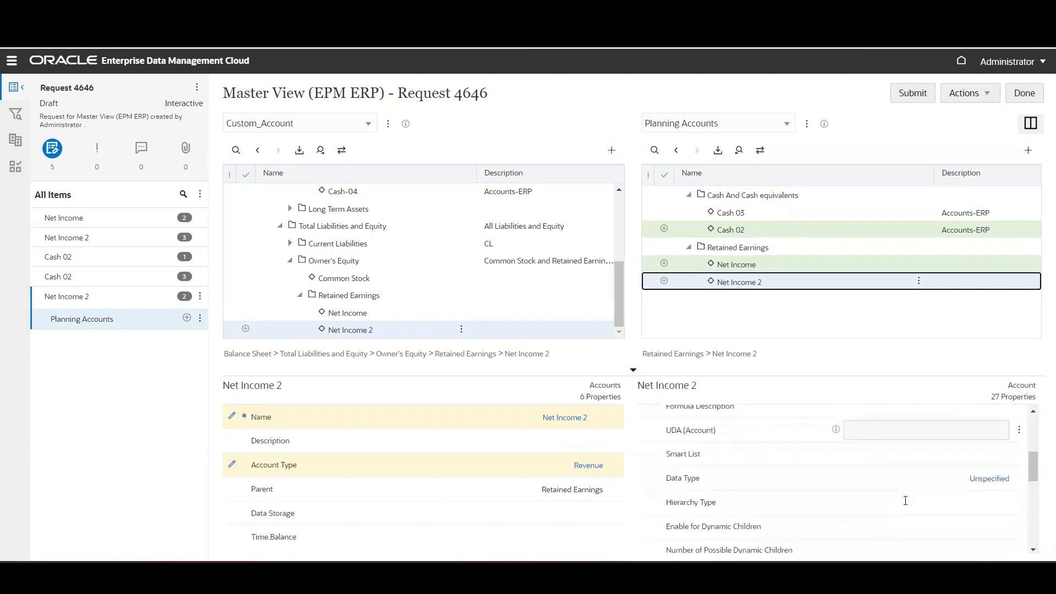
scroll(905, 501, down, 7)
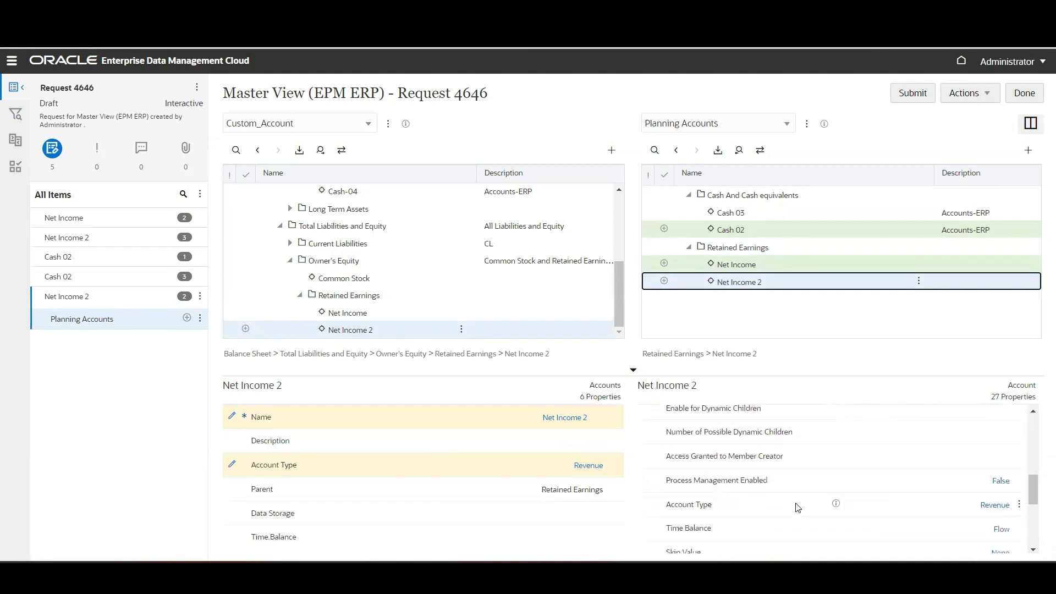
scroll(804, 531, down, 3)
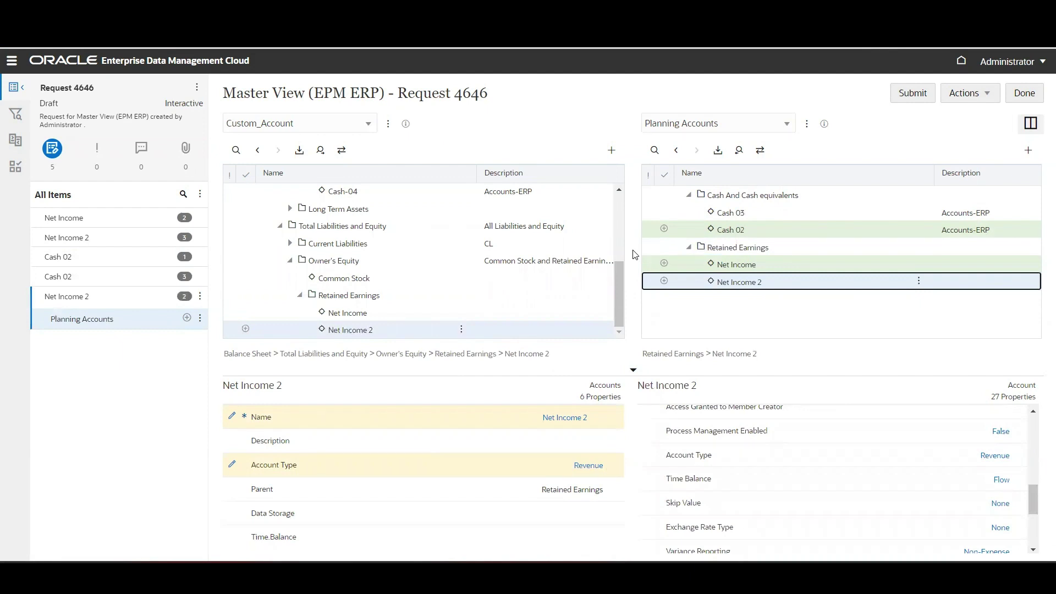
- Switch to the PowerPoint slide show with the Time Balance Property title slide
key(alt+Tab)
key(alt+Tab)
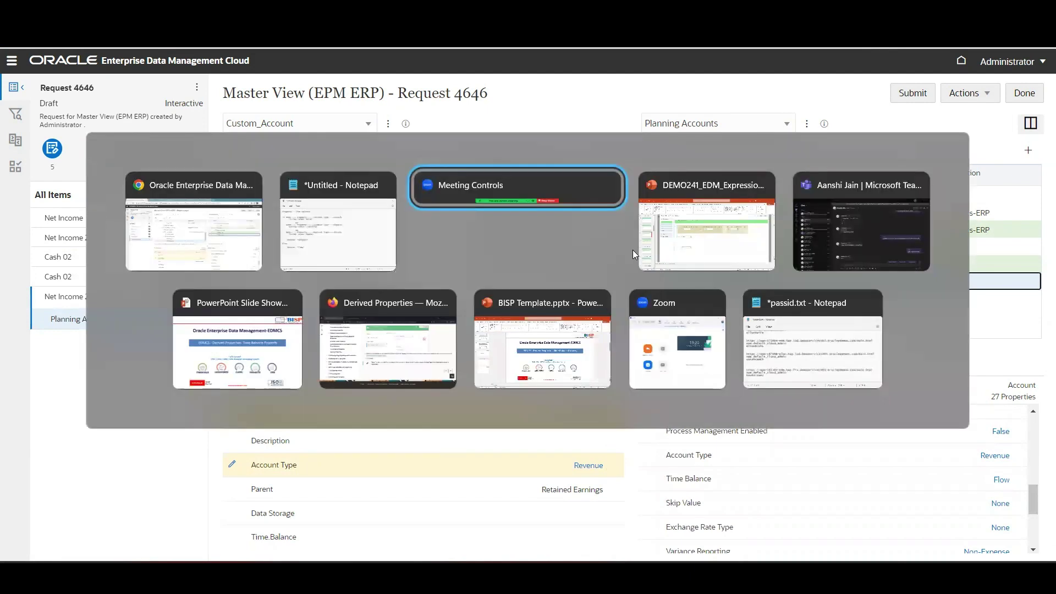
key(alt+Tab)
key(alt+Tab)
key(alt+Tab)
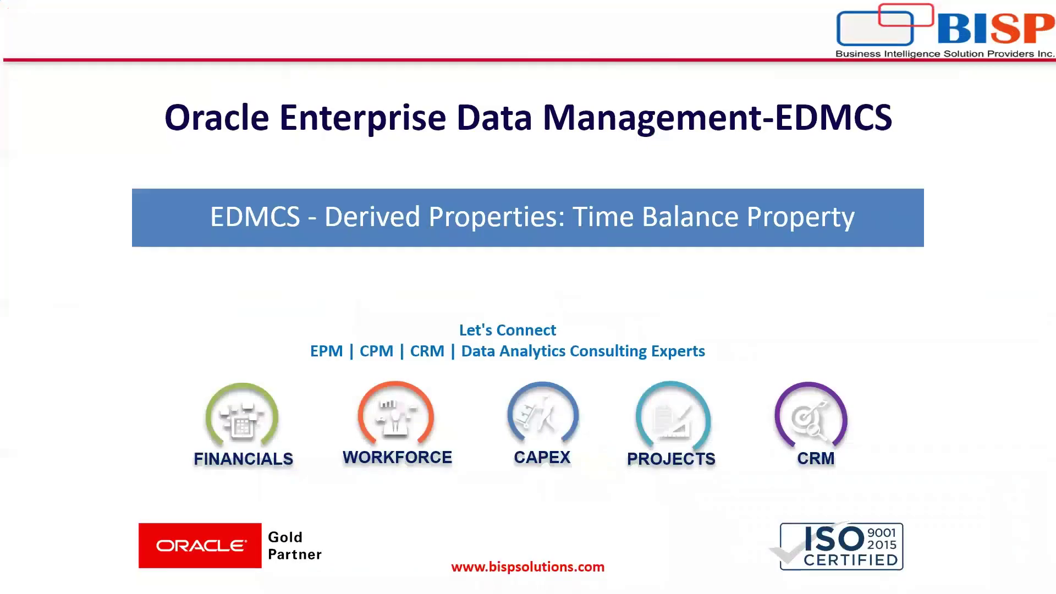